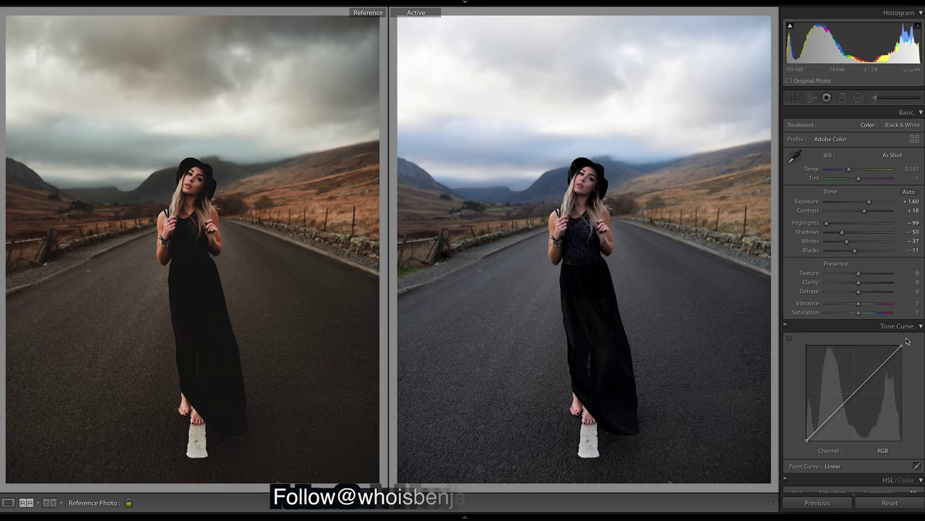
Give the photo a soft S-shaped tone curve for moody contrast.
left_click_drag(901, 338, 907, 344)
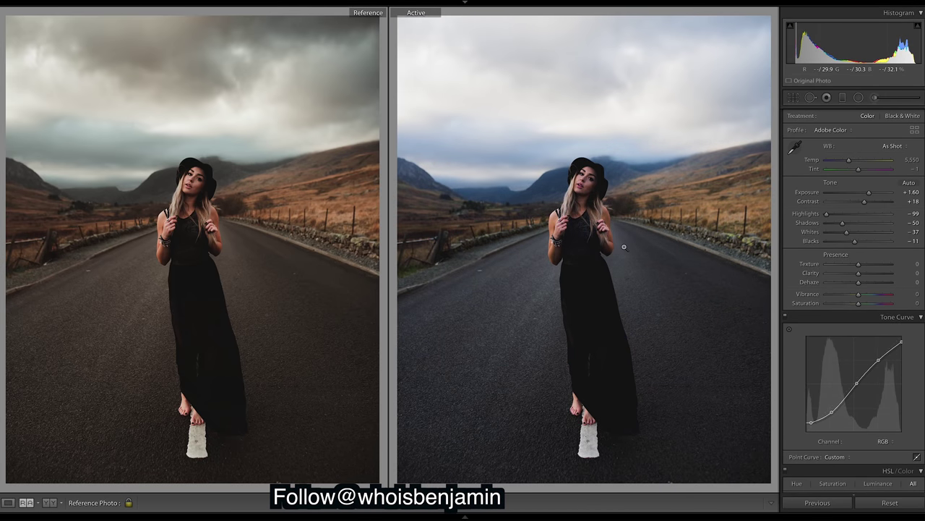
scroll(853, 362, "down", 15)
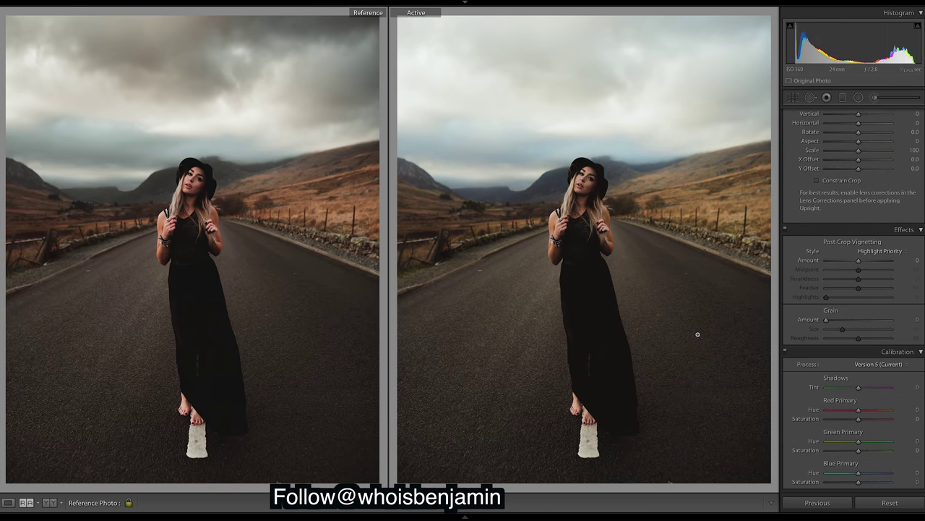
scroll(850, 434, "up", 15)
scroll(853, 325, "down", 5)
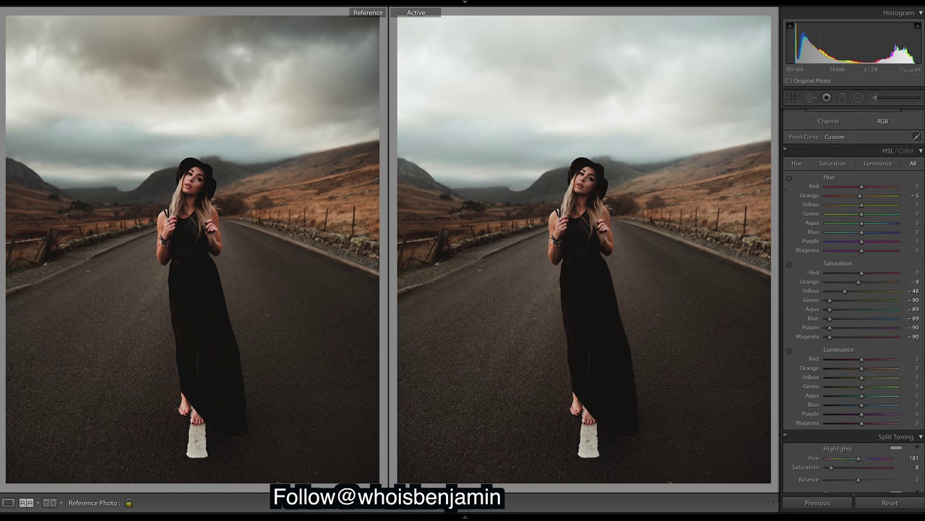
Darken the sky with a graduated filter, then compare before/after in a single large view.
key("m")
left_click(582, 136)
key("m")
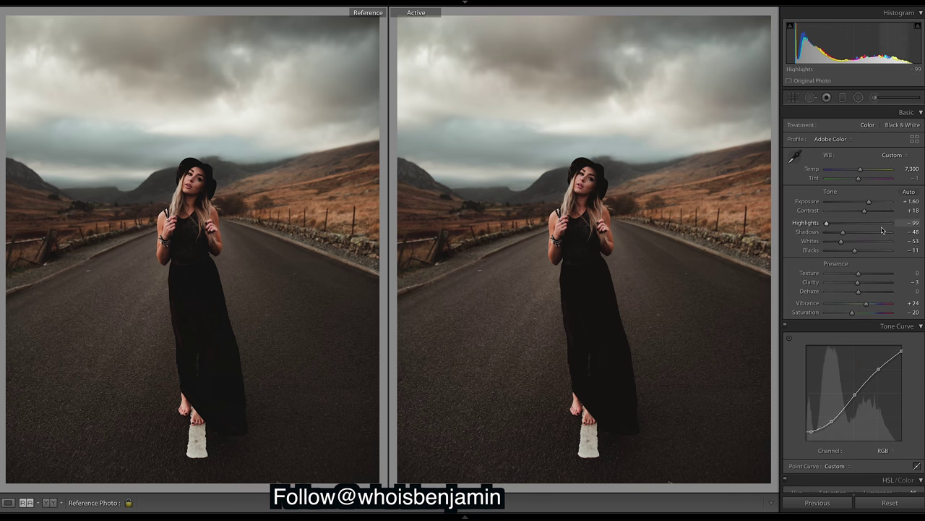
key("backslash")
key("backslash")
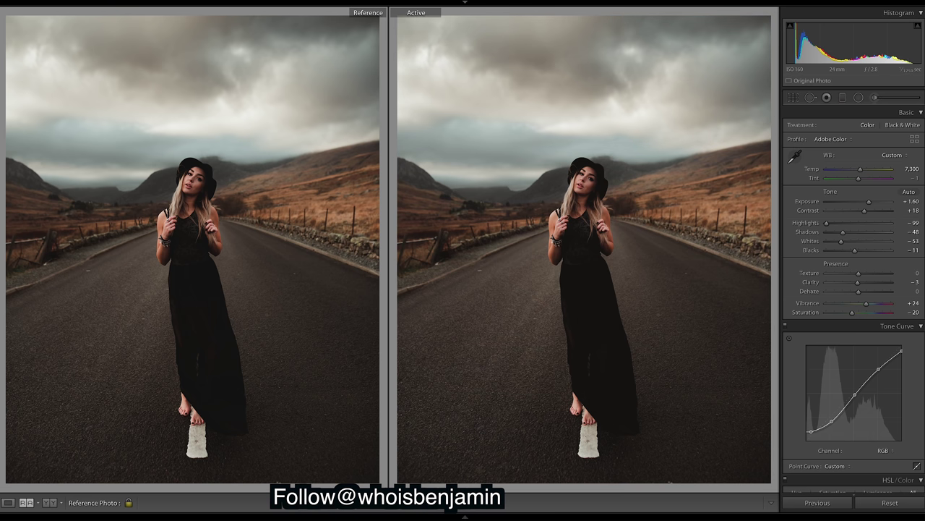
key("d")
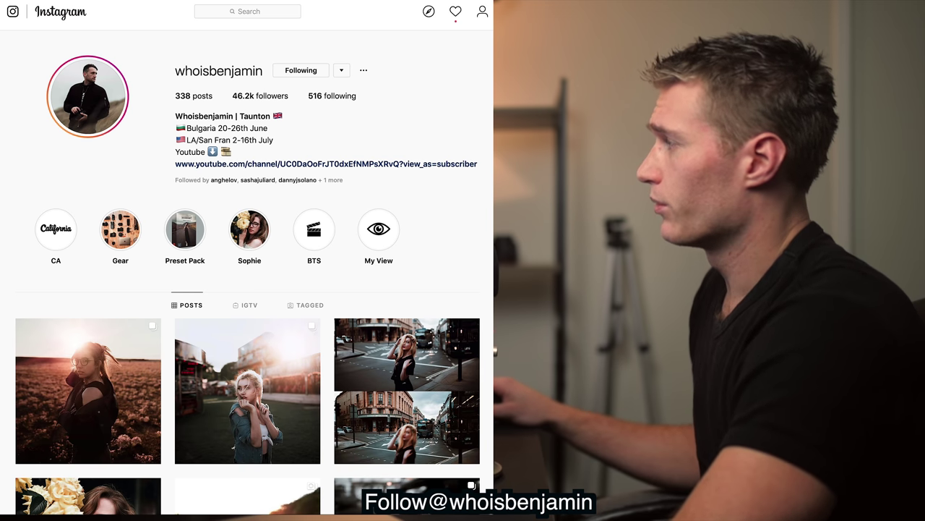
Scroll down the profile grid and preview the backlit field portrait post.
scroll(246, 268, "down", 5)
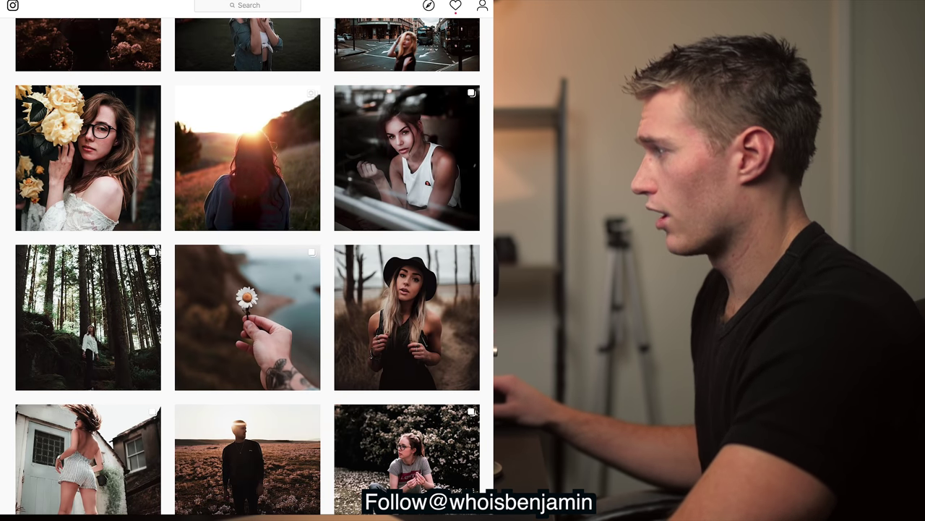
scroll(248, 268, "down", 1)
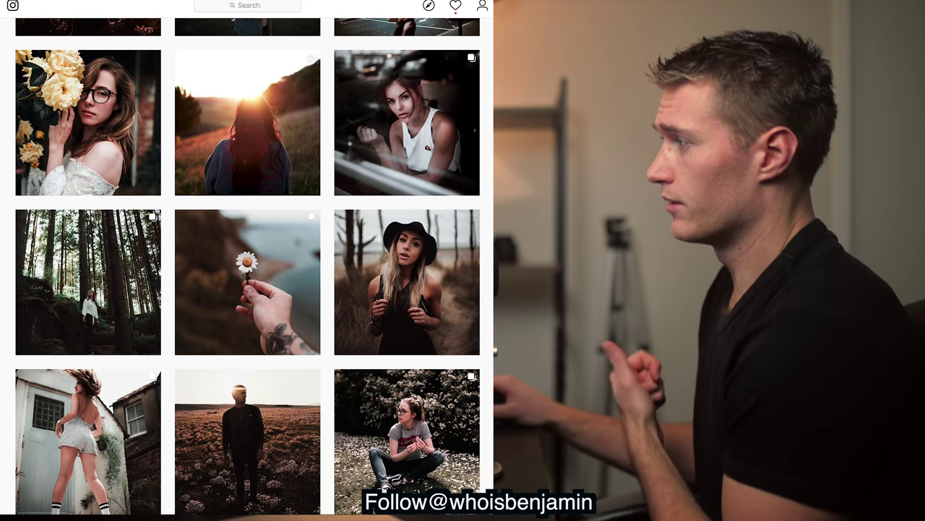
scroll(247, 268, "down", 3)
scroll(248, 268, "down", 1)
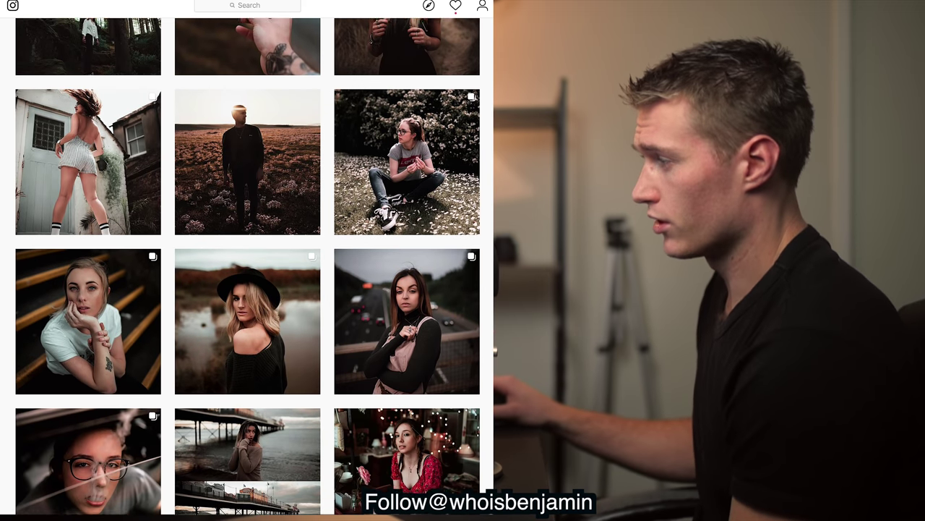
scroll(248, 268, "down", 2)
scroll(247, 268, "down", 2)
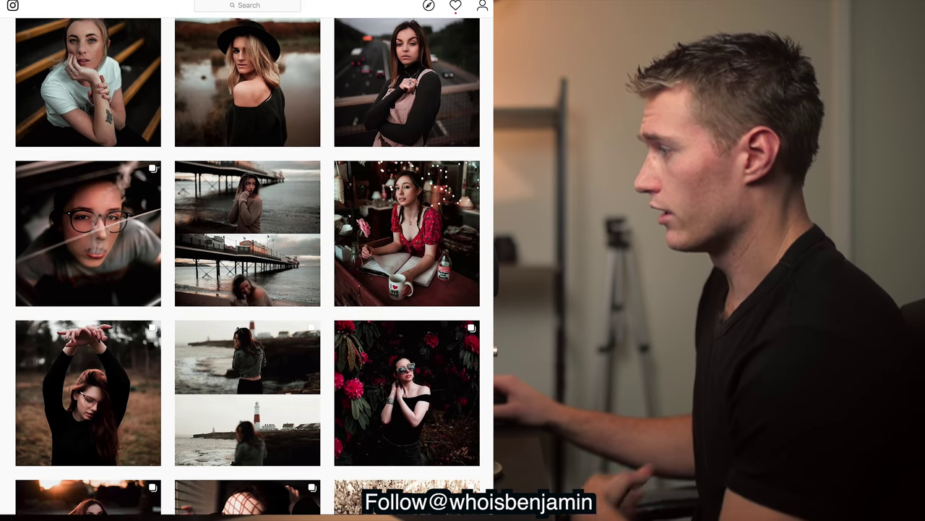
scroll(247, 268, "down", 1)
scroll(247, 267, "down", 1)
scroll(247, 267, "down", 1)
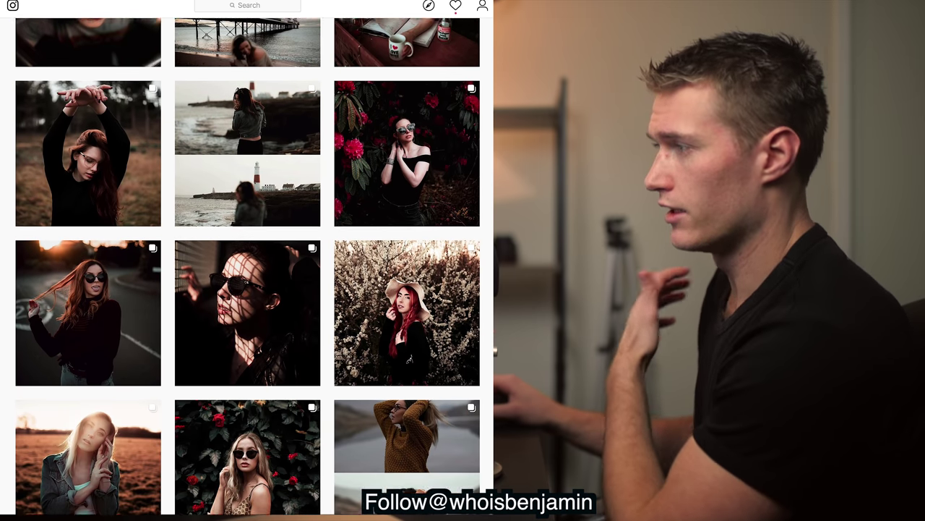
scroll(247, 267, "down", 1)
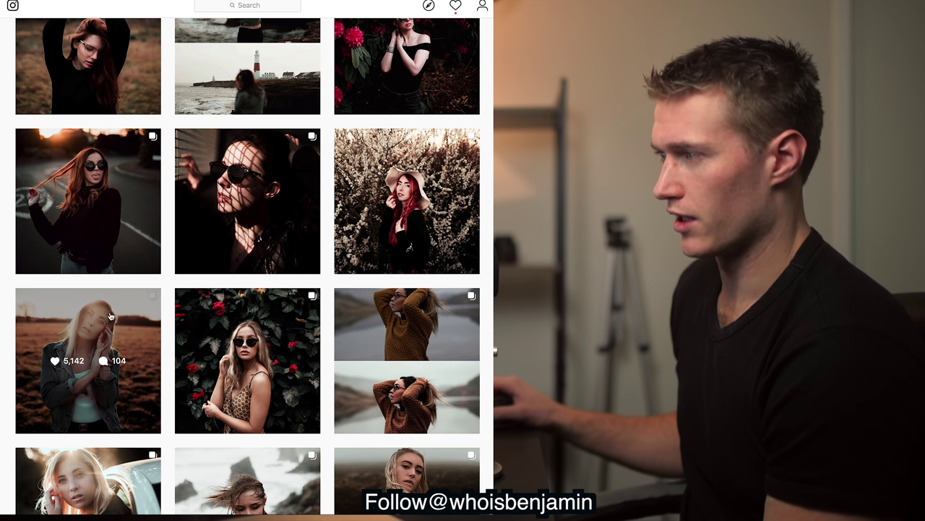
left_click(94, 338)
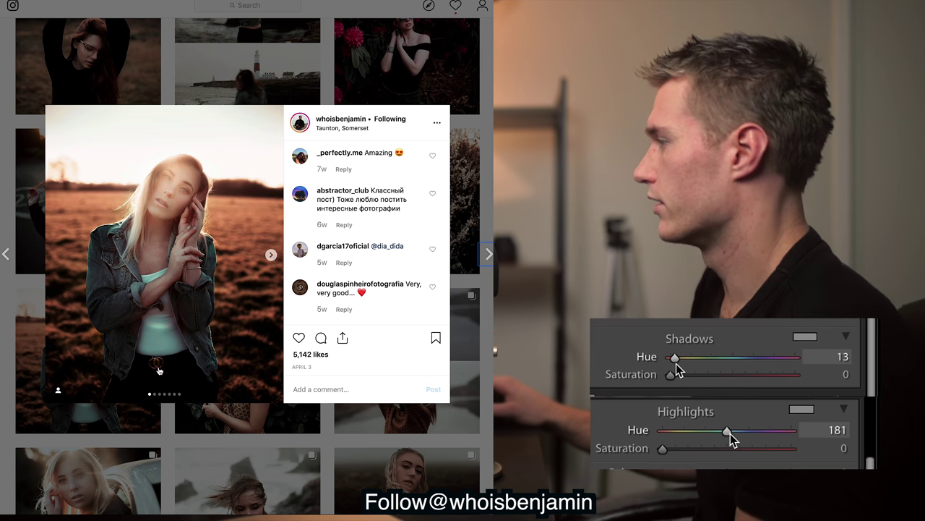
key("Escape")
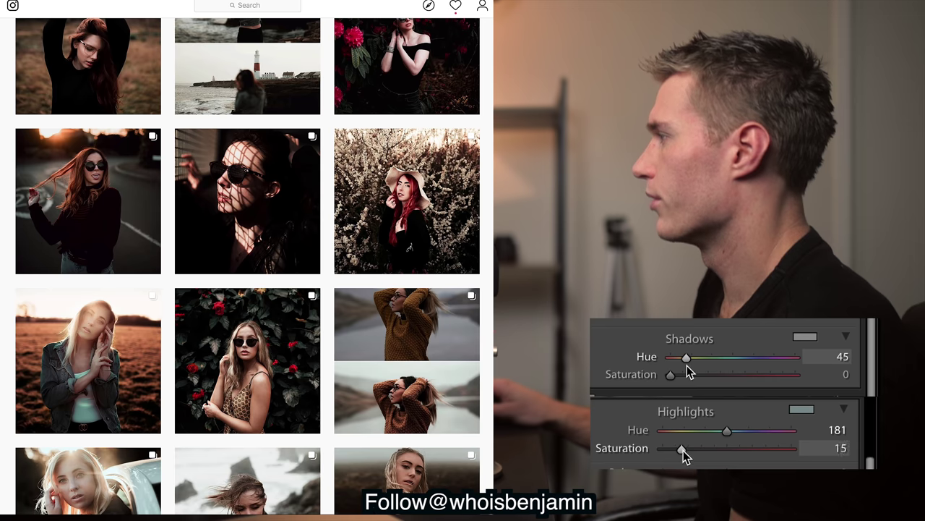
Preview the dark leather-jacket portrait post further down the grid.
scroll(247, 266, "down", 5)
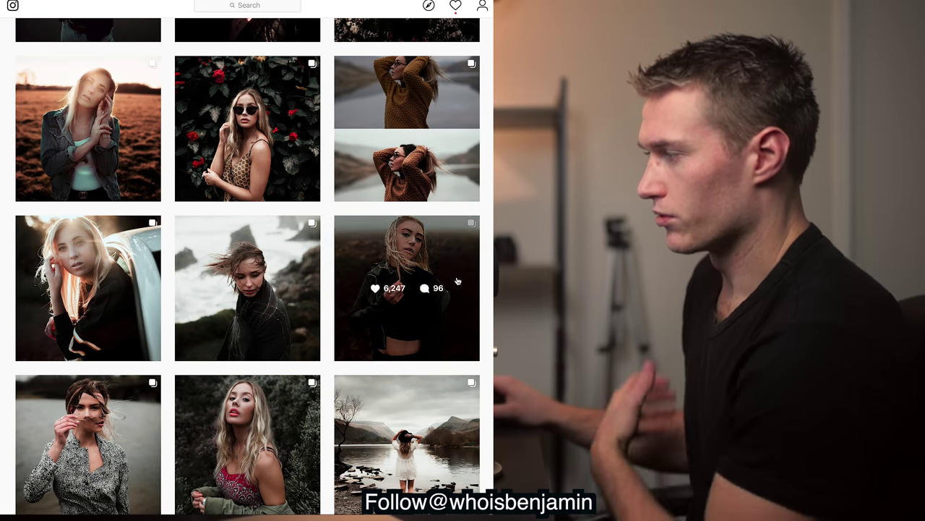
left_click(457, 280)
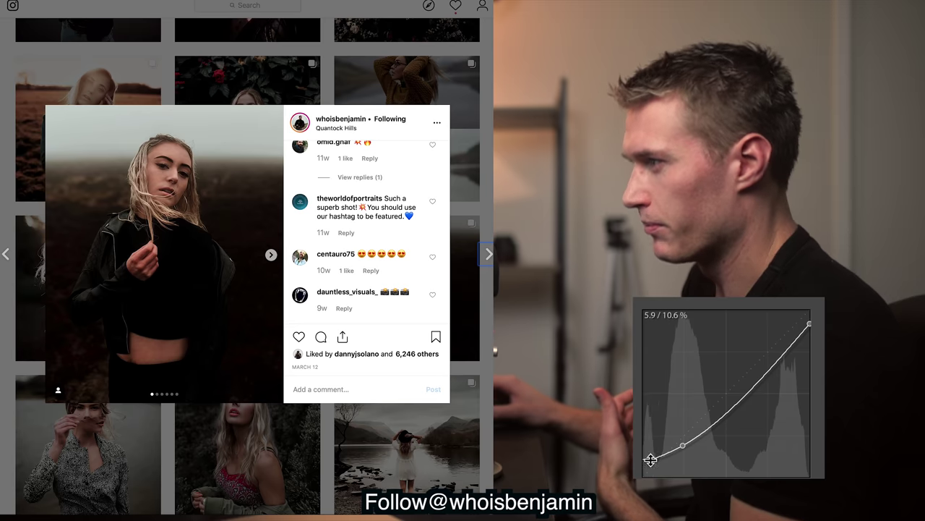
key("Escape")
Preview the sunset field portrait post, then scroll down to the road portrait thumbnail.
scroll(247, 266, "up", 10)
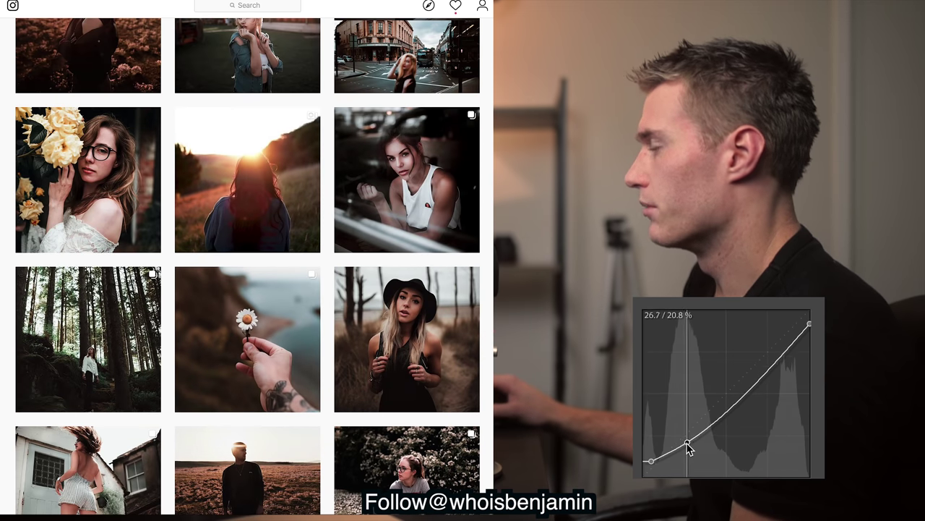
scroll(248, 266, "up", 3)
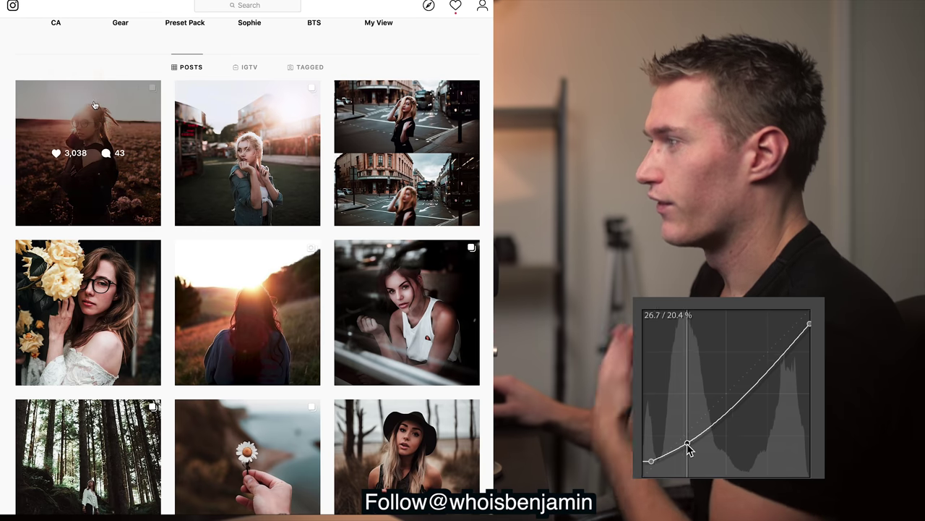
left_click(88, 153)
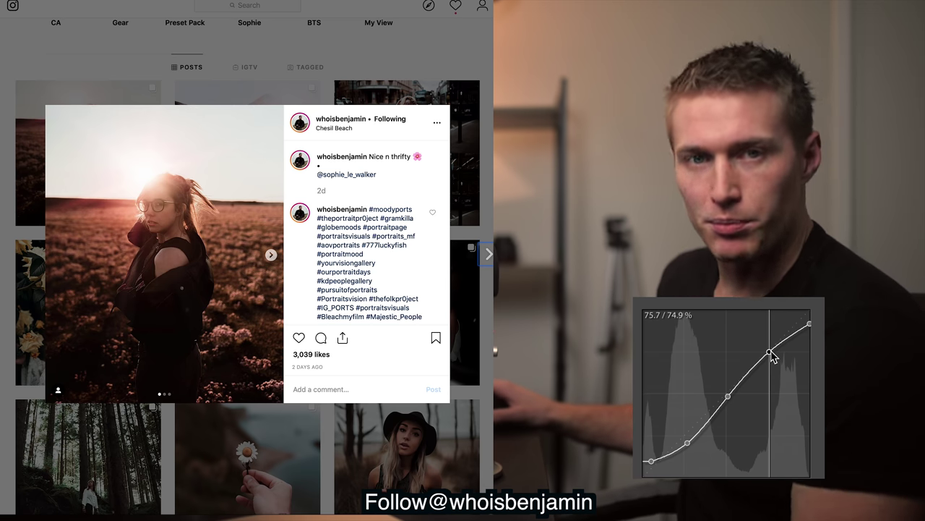
key("Escape")
scroll(247, 260, "down", 10)
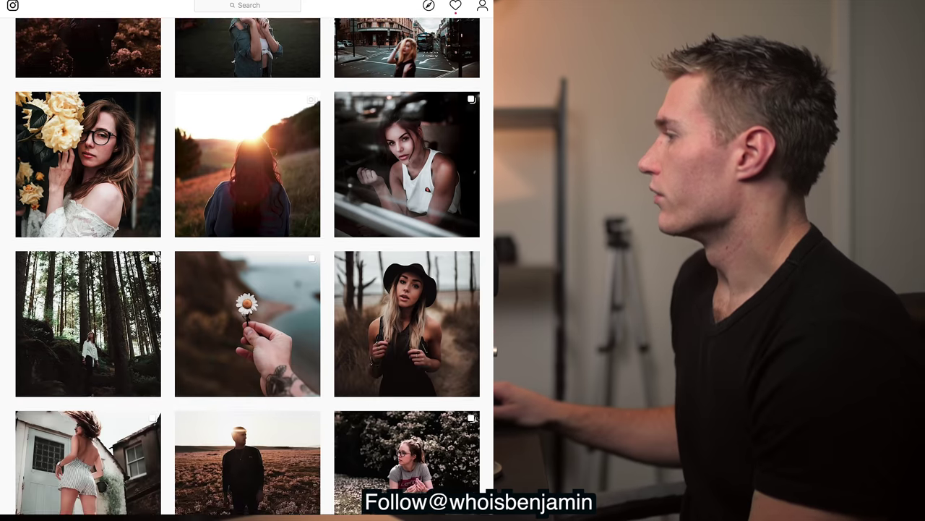
scroll(247, 260, "down", 15)
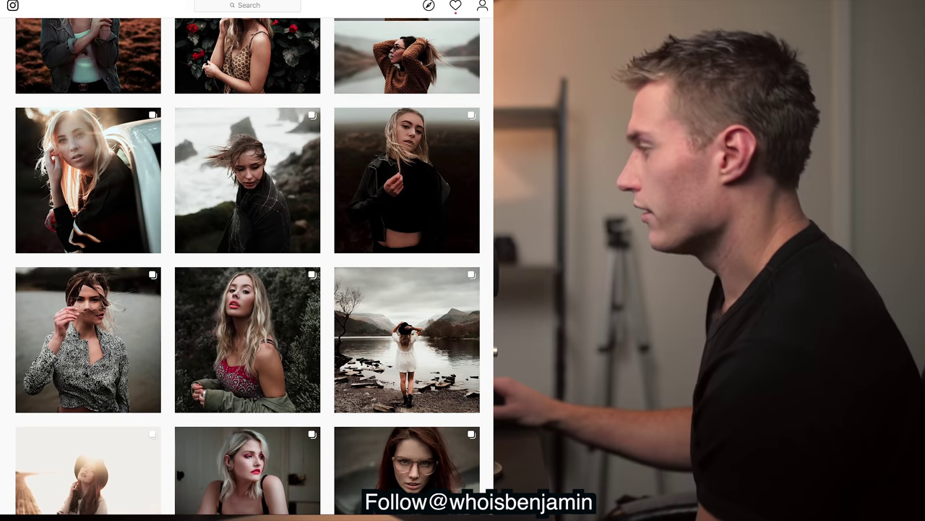
scroll(248, 260, "down", 3)
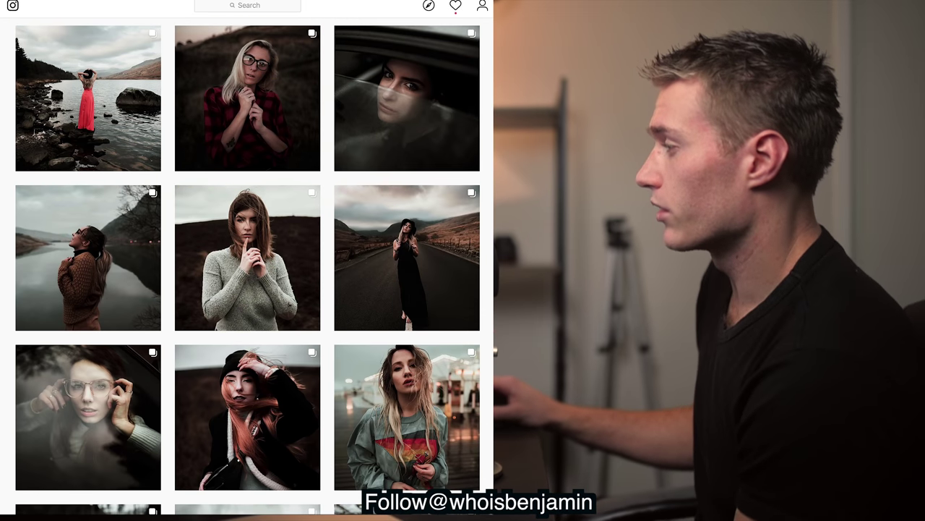
left_click(381, 225)
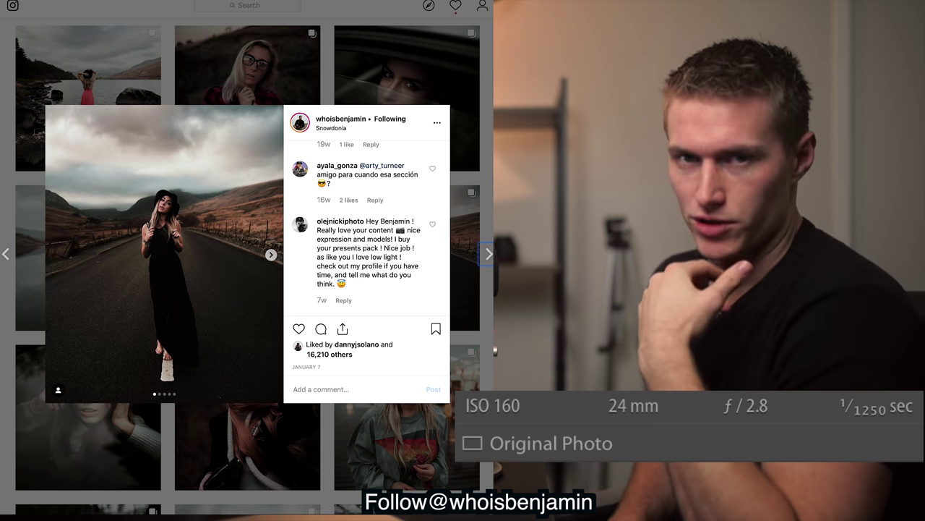
key("Escape")
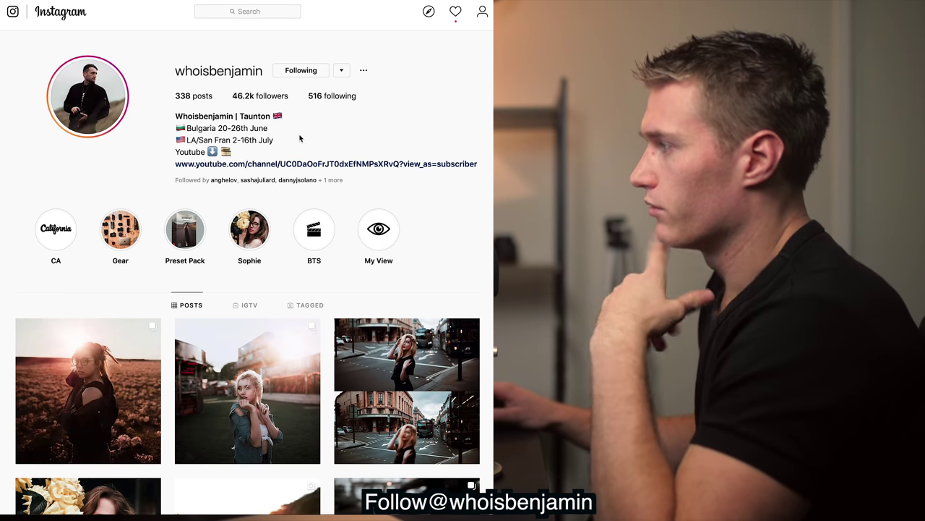
Play the channel's newest video and follow the Website link in its description.
left_click(286, 163)
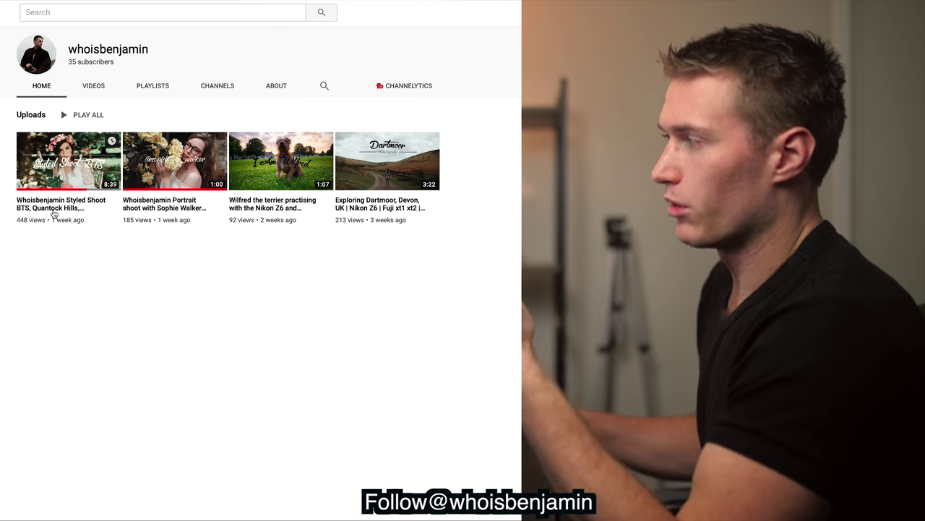
left_click(55, 207)
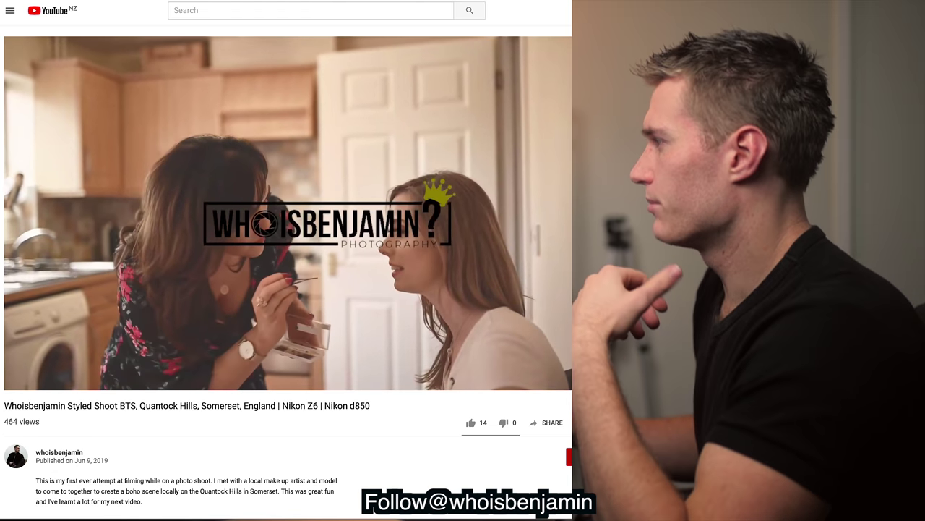
scroll(290, 289, "down", 2)
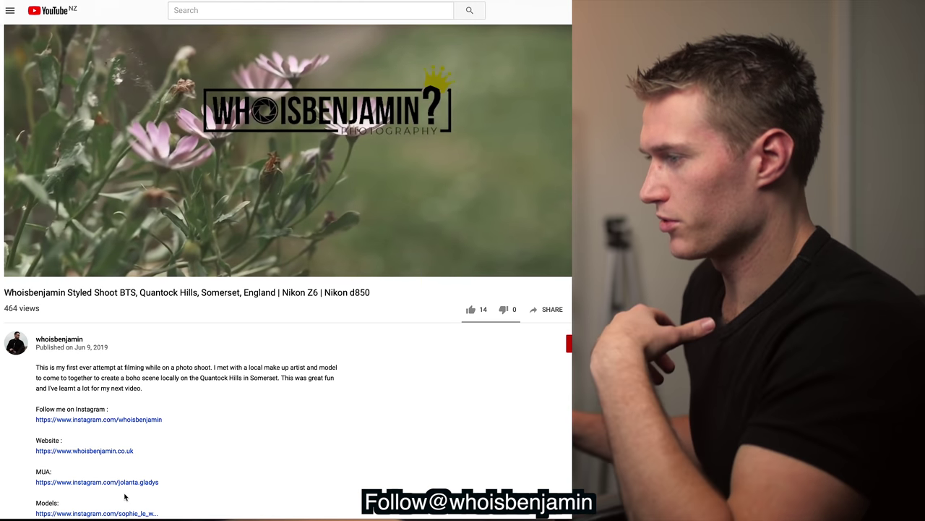
scroll(510, 449, "down", 2)
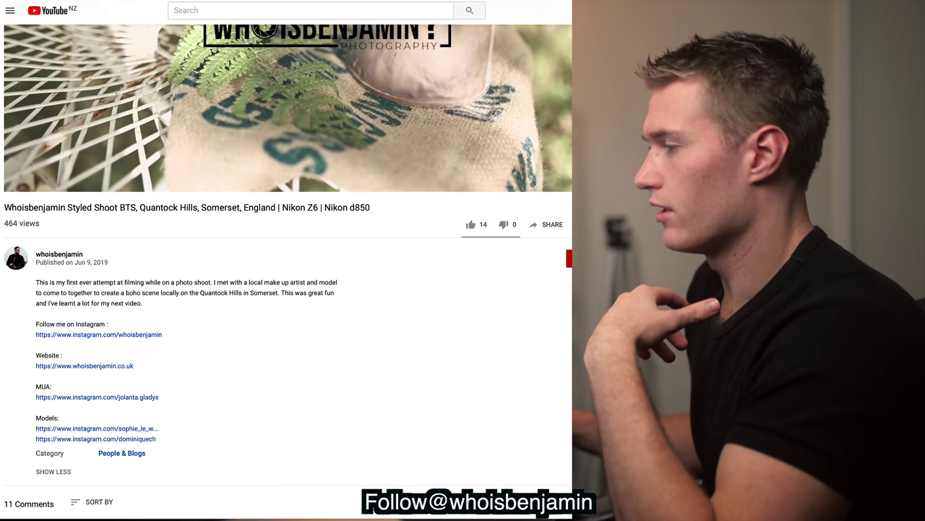
scroll(85, 368, "up", 1)
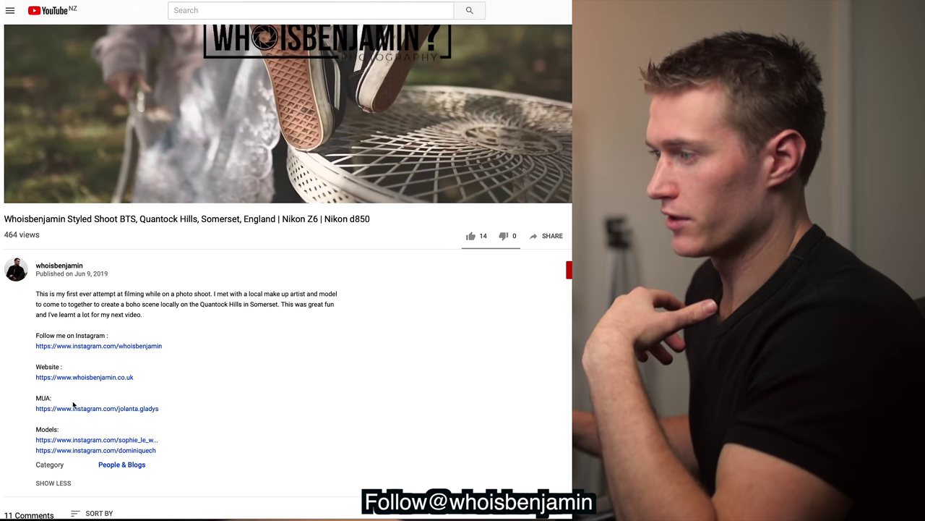
left_click(84, 378)
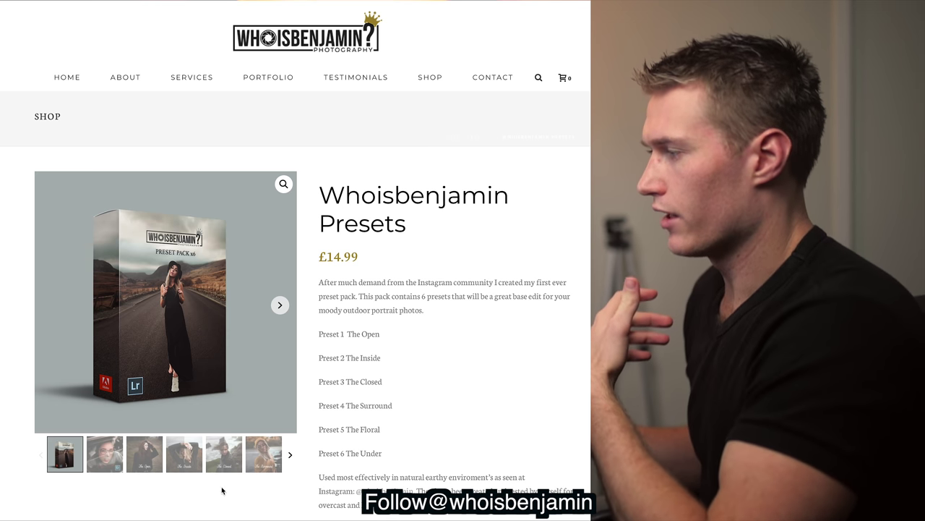
Show The Inside preset's before-and-after example and read through its description.
left_click(189, 459)
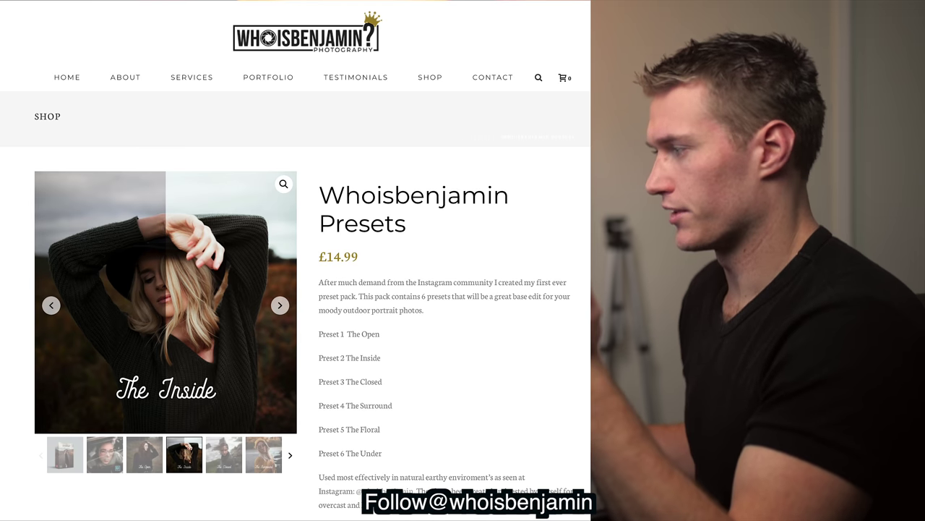
scroll(434, 325, "down", 3)
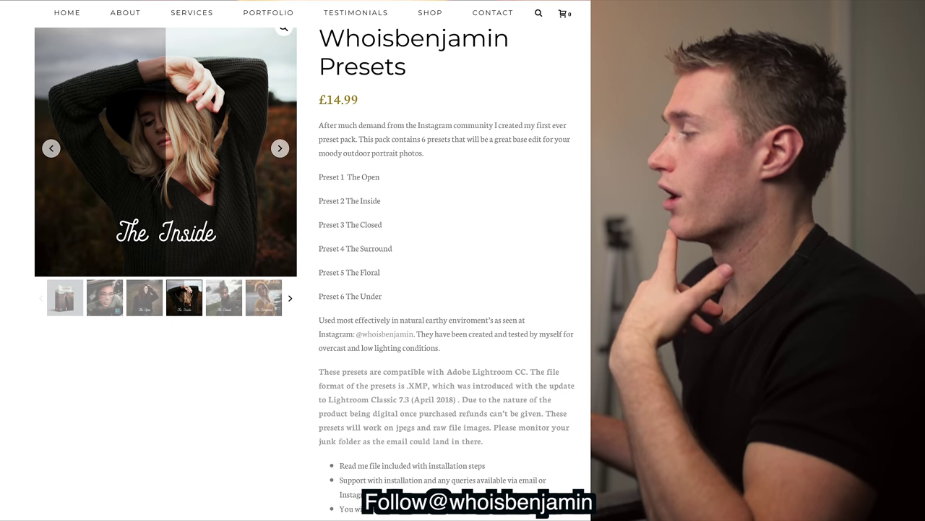
scroll(434, 289, "down", 1)
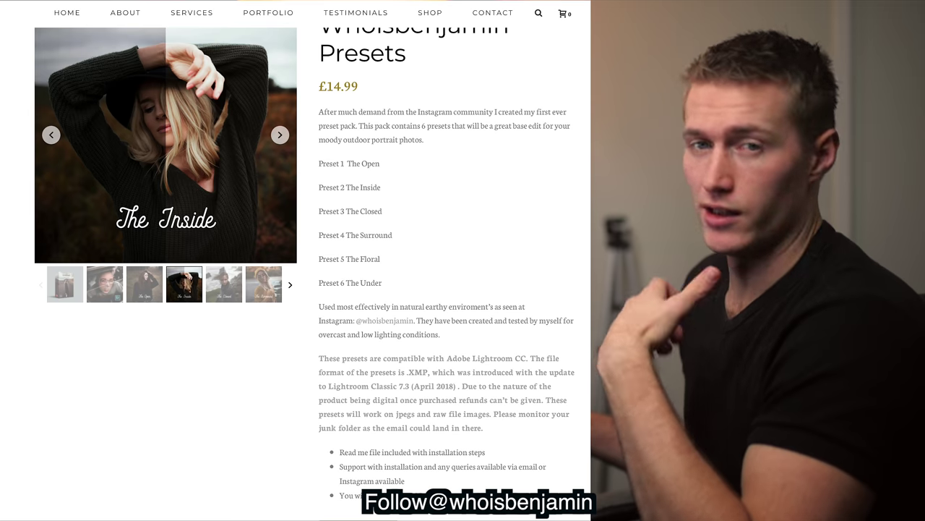
scroll(303, 274, "down", 1)
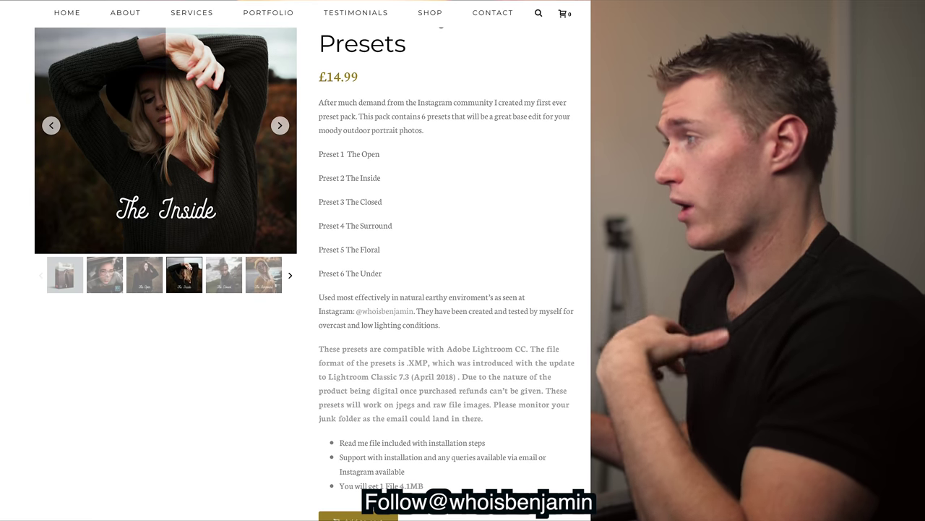
scroll(304, 274, "up", 4)
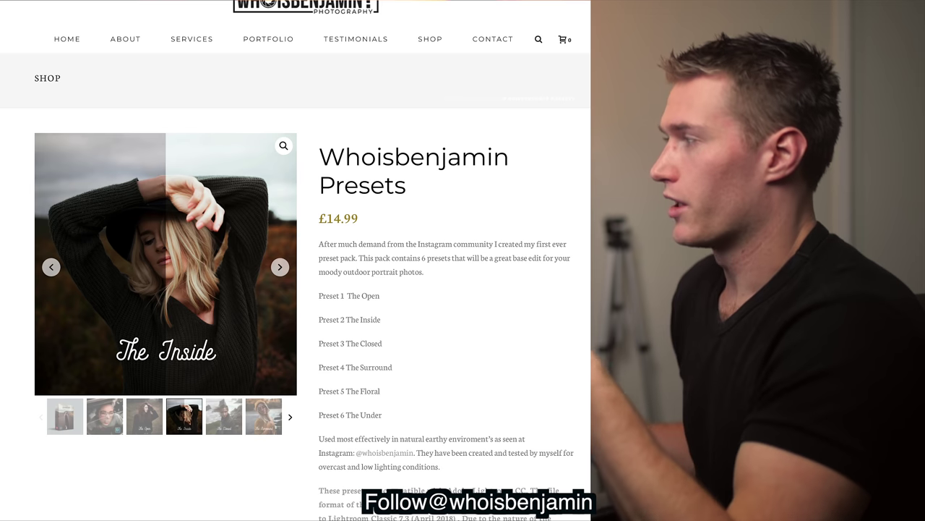
scroll(295, 274, "up", 1)
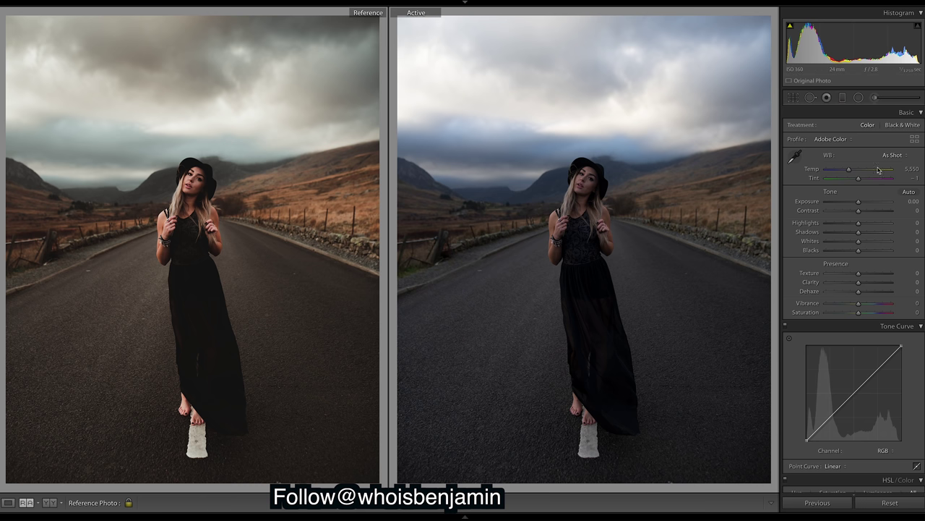
Set Exposure +1.60, Highlights -99, Whites -37, Shadows -50 and Blacks -11.
left_click_drag(860, 202, 870, 202)
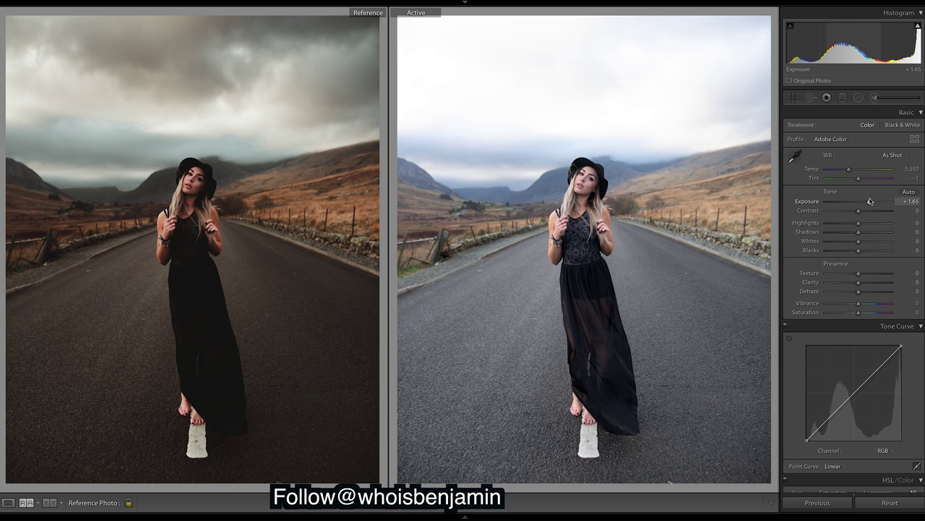
left_click_drag(870, 201, 869, 202)
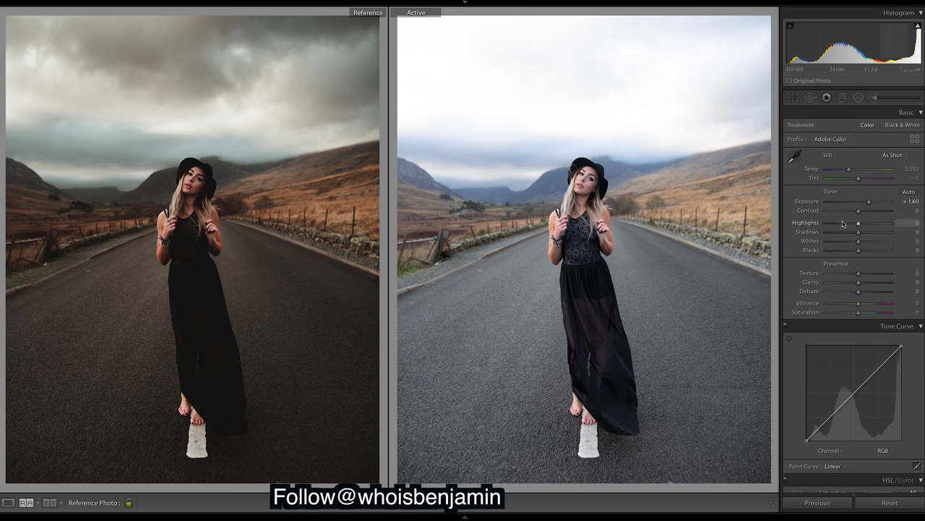
left_click_drag(859, 222, 827, 226)
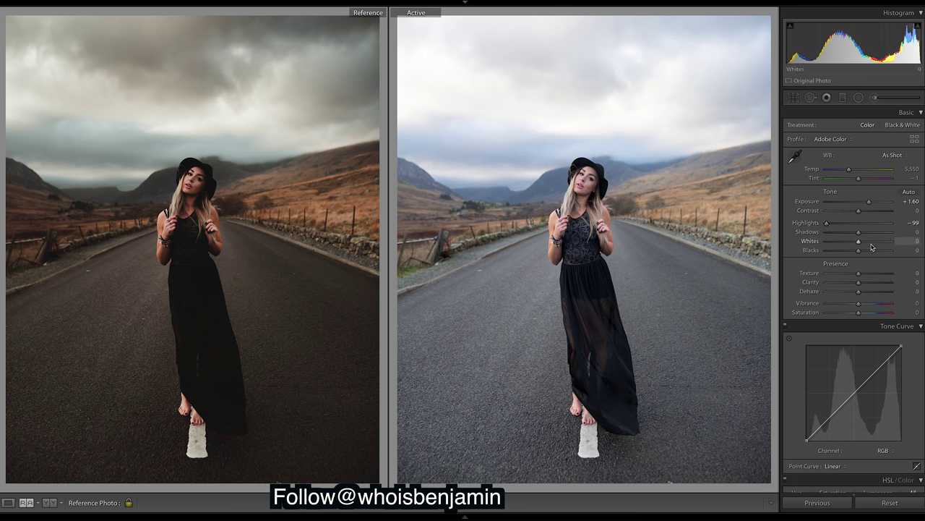
left_click_drag(859, 241, 847, 241)
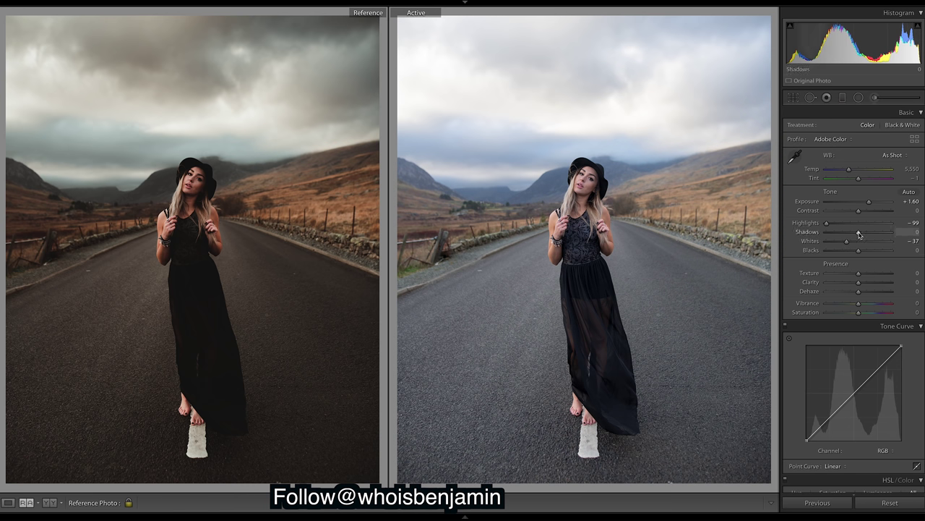
left_click_drag(859, 233, 843, 233)
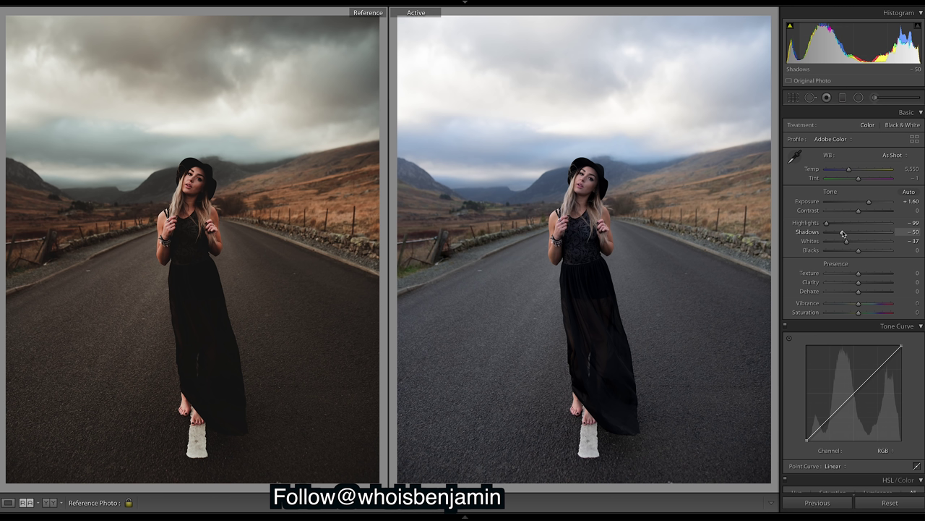
left_click_drag(859, 251, 855, 251)
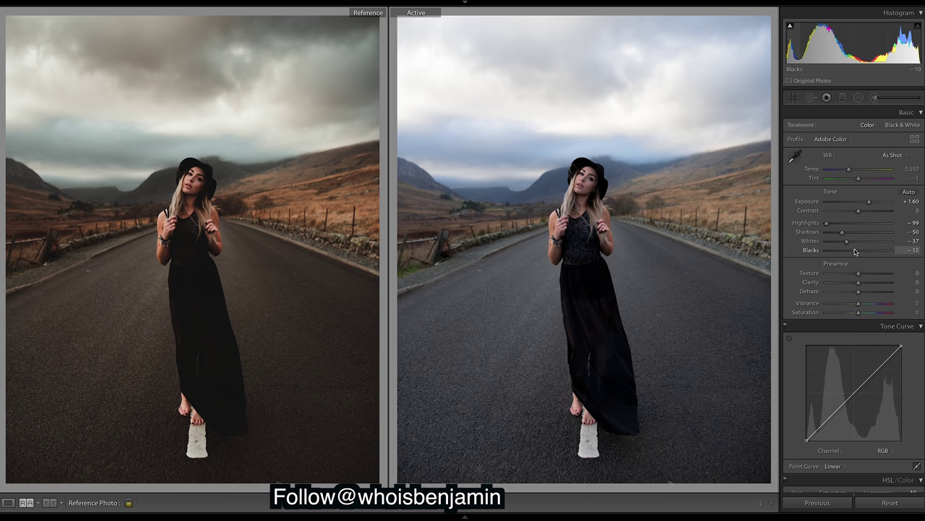
left_click(869, 211)
Set Contrast to +18, pull down the curve's shadows and highlight end, and Blacks to -61.
left_click_drag(869, 214, 865, 214)
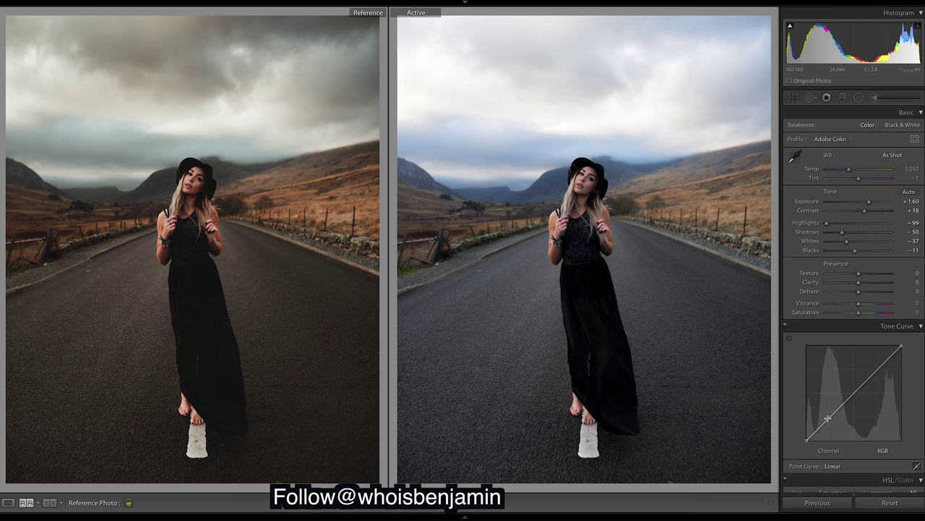
left_click_drag(828, 418, 828, 422)
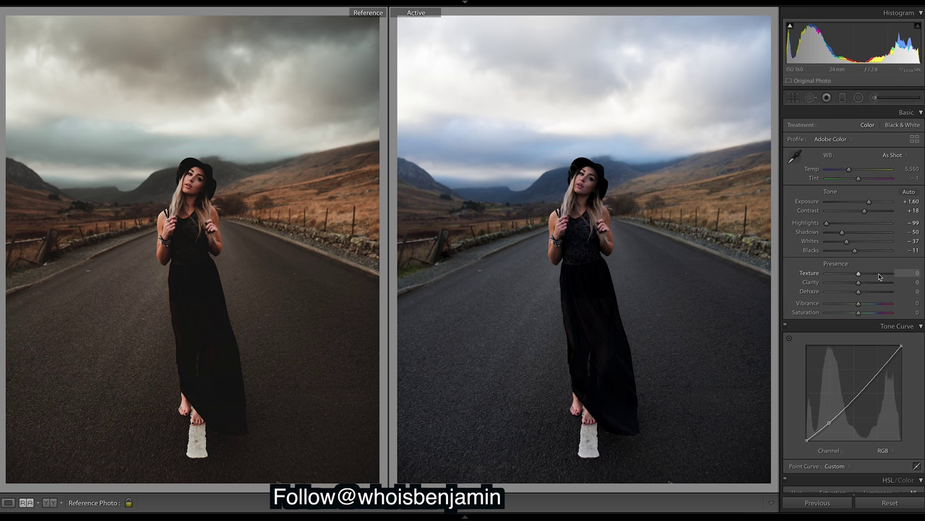
left_click_drag(901, 347, 903, 355)
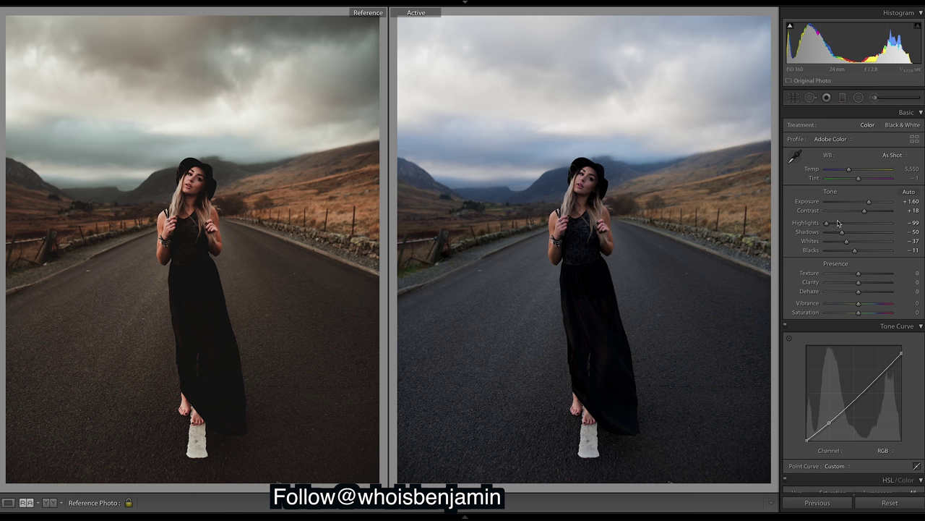
left_click_drag(855, 250, 838, 250)
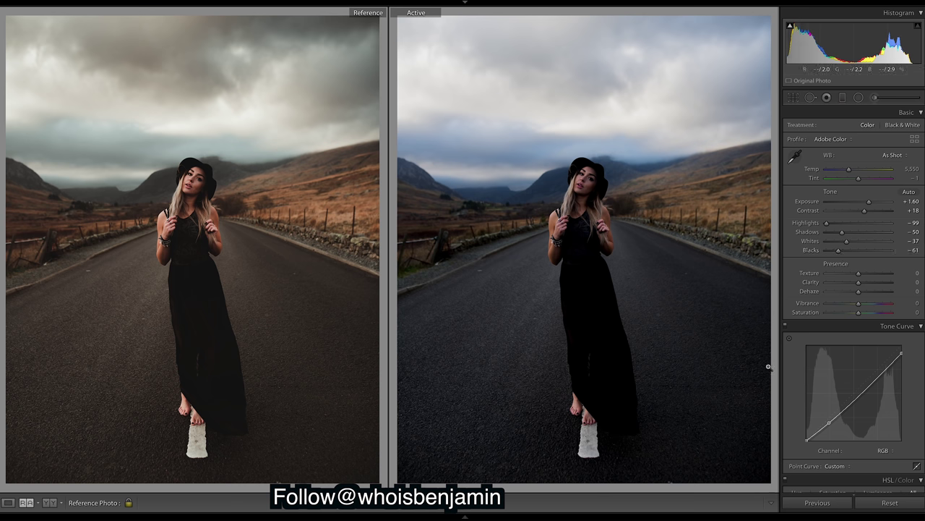
scroll(807, 442, "down", 1)
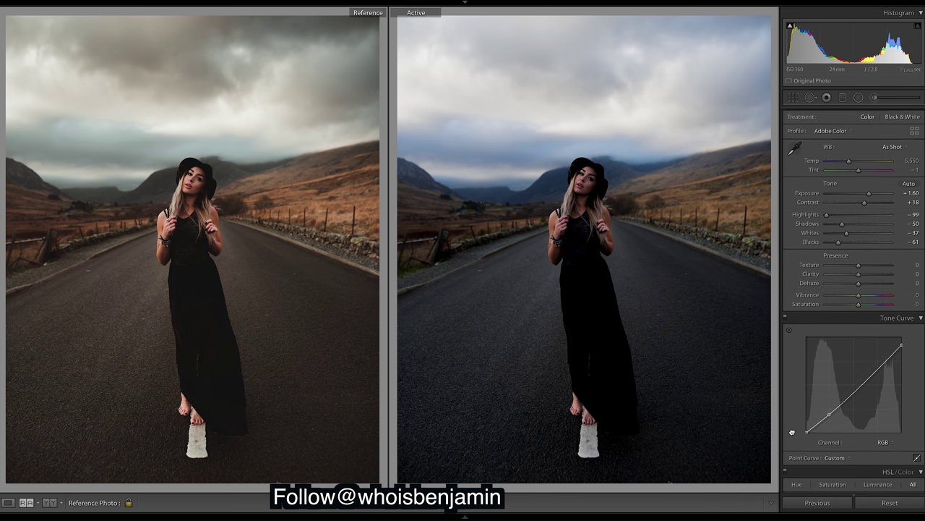
Undo the trial black-point lift and return Blacks to -11.
left_click_drag(806, 432, 805, 417)
key("ctrl+z")
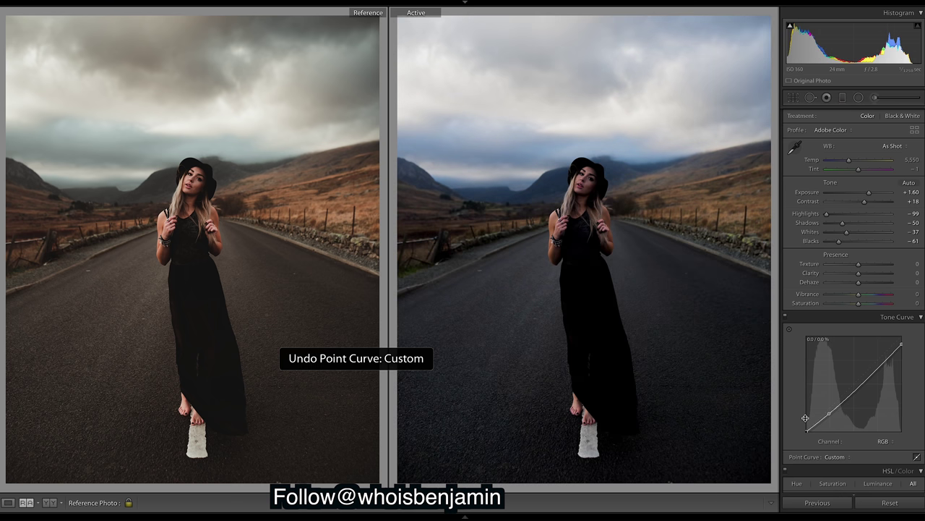
key("ctrl+z")
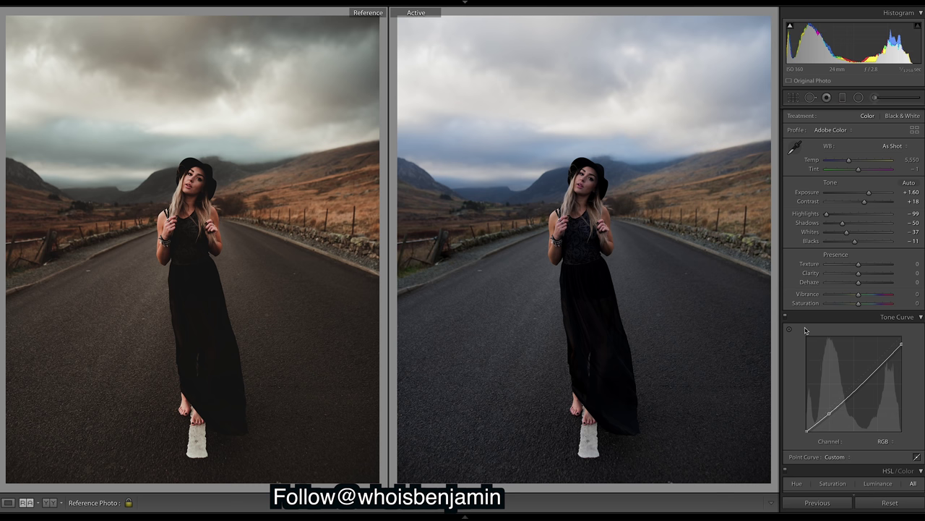
Lift the curve's black point, add an upper-midtone point, and zoom in to check.
left_click_drag(806, 430, 856, 388)
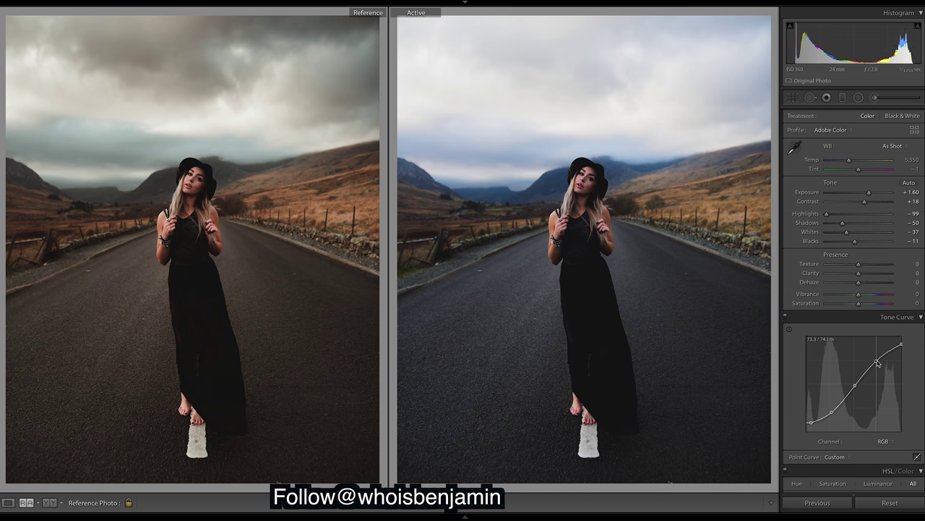
left_click(880, 362)
left_click_drag(903, 348, 901, 342)
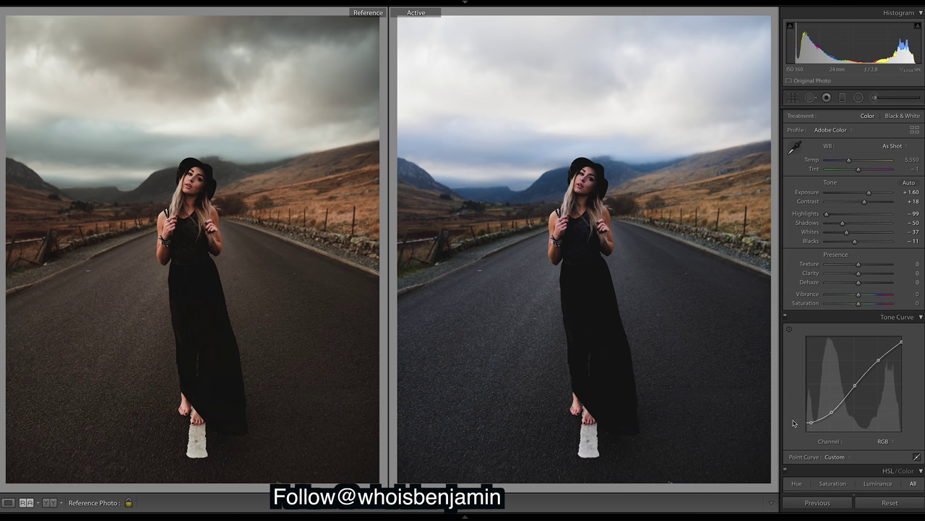
left_click_drag(811, 426, 815, 427)
left_click(453, 415)
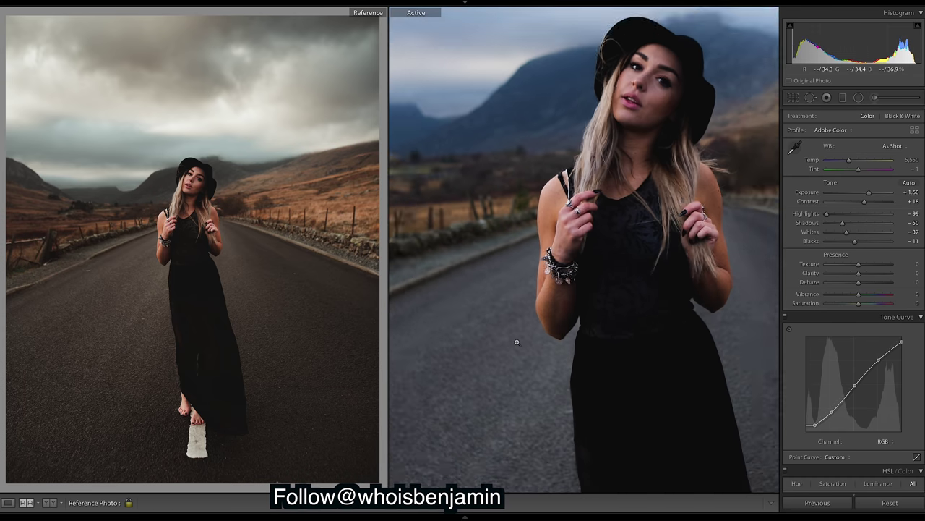
left_click(517, 342)
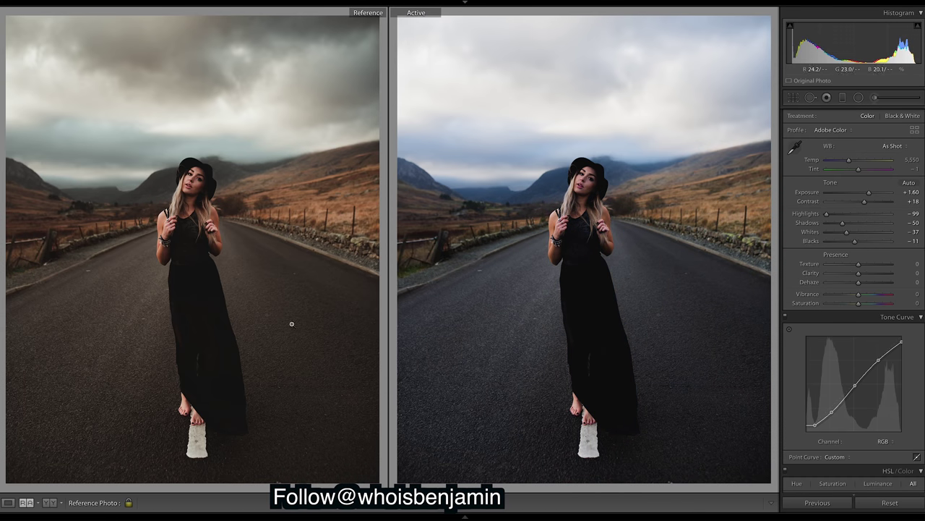
key("ctrl+z")
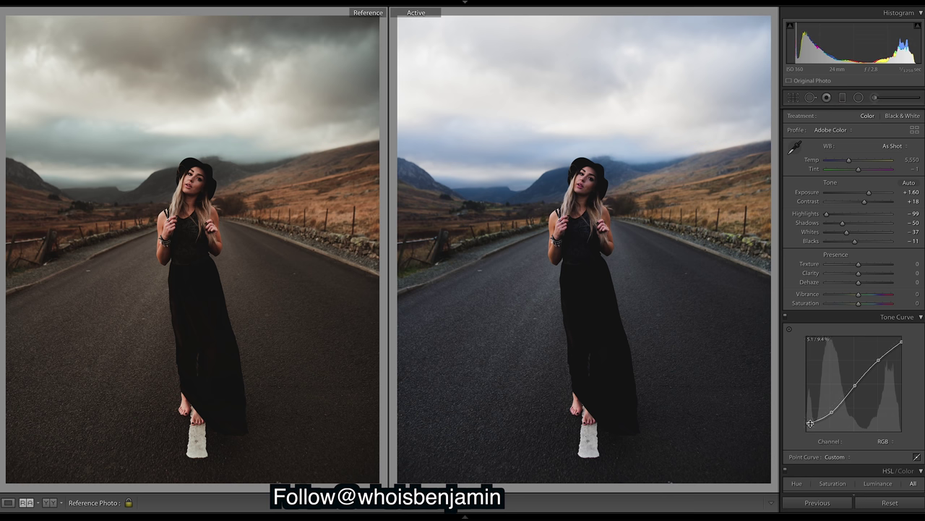
left_click_drag(812, 425, 807, 421)
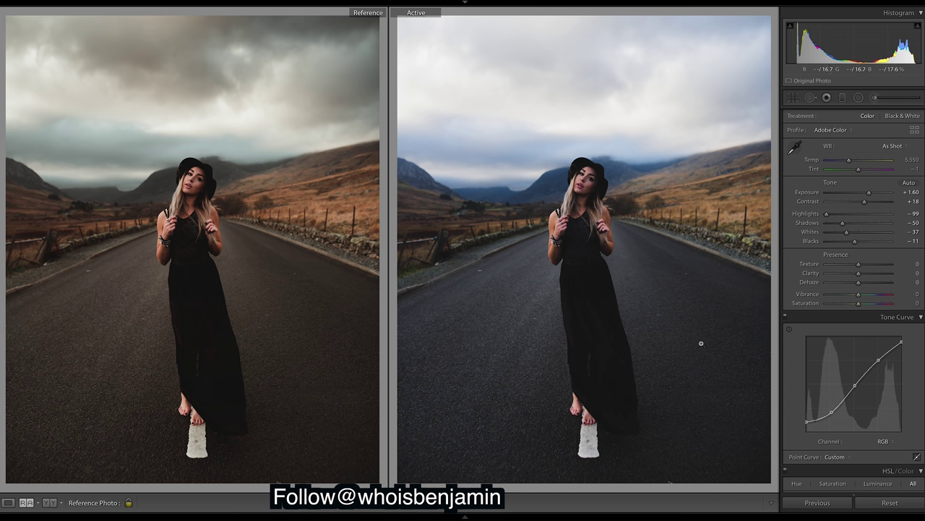
key("ctrl+z")
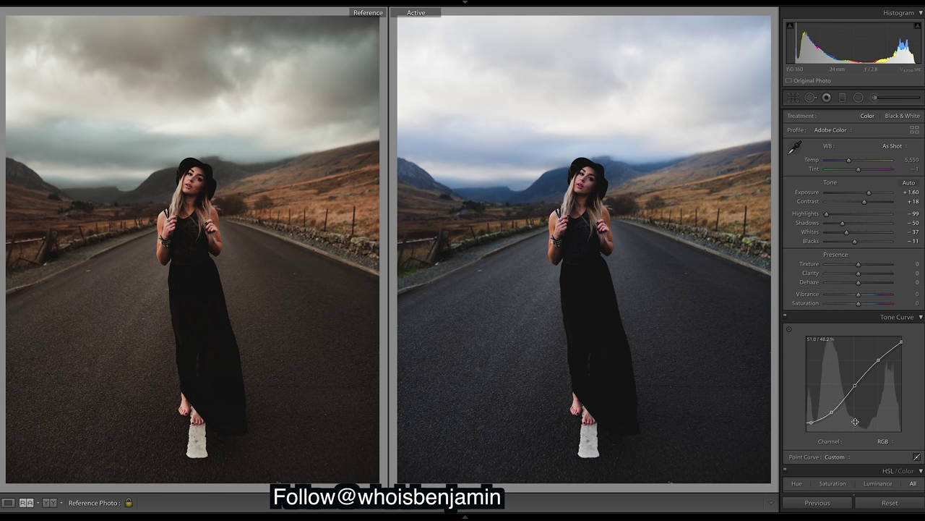
left_click_drag(833, 412, 837, 411)
key("ctrl+z")
left_click_drag(855, 385, 856, 385)
key("ctrl+z")
left_click_drag(855, 386, 857, 383)
key("ctrl+z")
left_click_drag(854, 386, 854, 387)
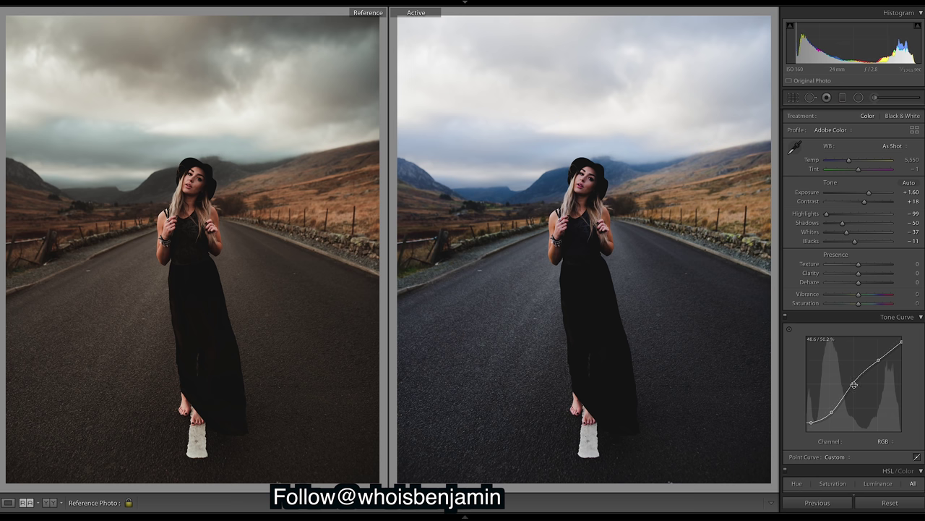
key("ctrl+z")
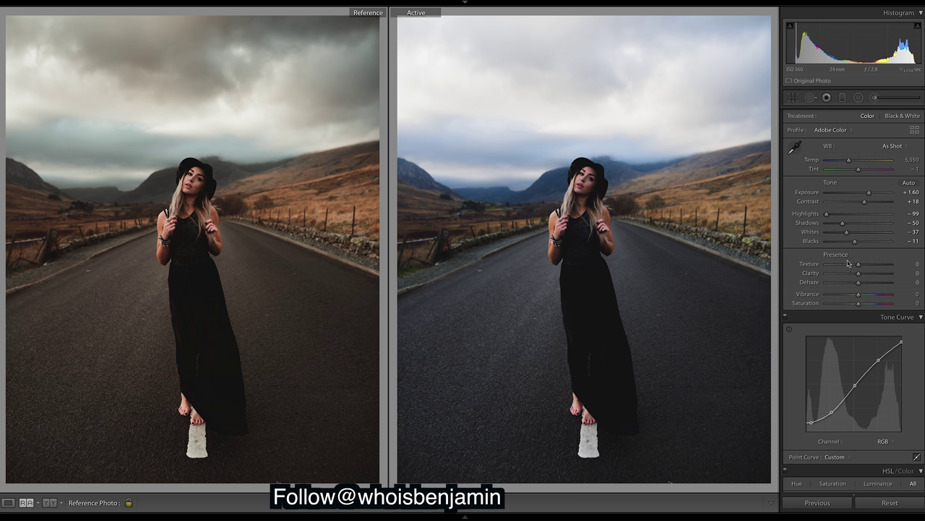
left_click_drag(860, 273, 857, 274)
Raise Vibrance to +24 and drop Saturation to -30.
left_click_drag(860, 297, 865, 296)
left_click_drag(859, 304, 851, 306)
Lower Whites to -53 and ease Shadows up to -48.
scroll(854, 289, "down", 5)
scroll(854, 289, "down", 3)
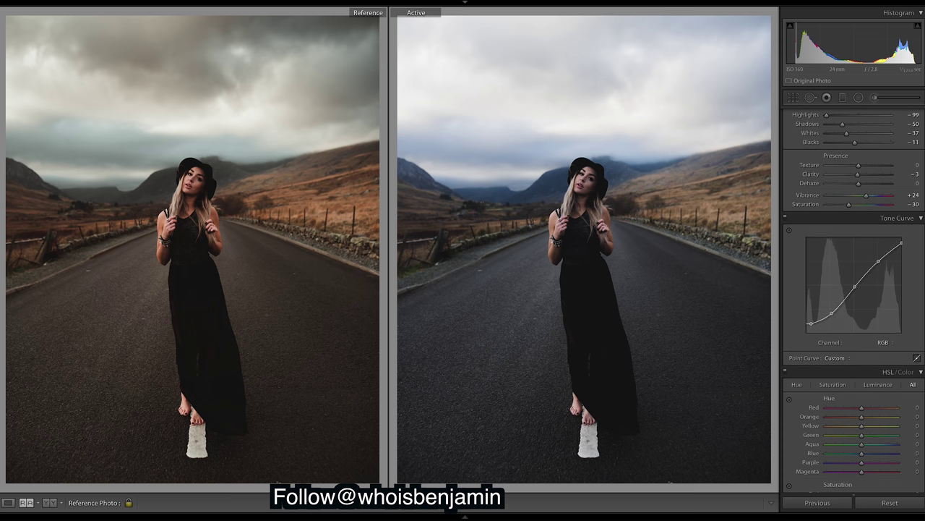
scroll(853, 289, "down", 1)
scroll(853, 289, "up", 6)
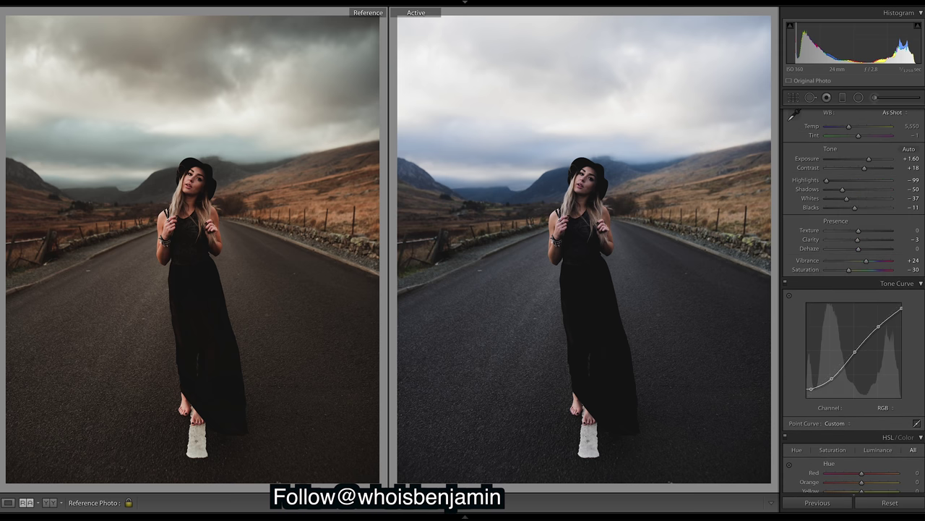
scroll(853, 289, "down", 1)
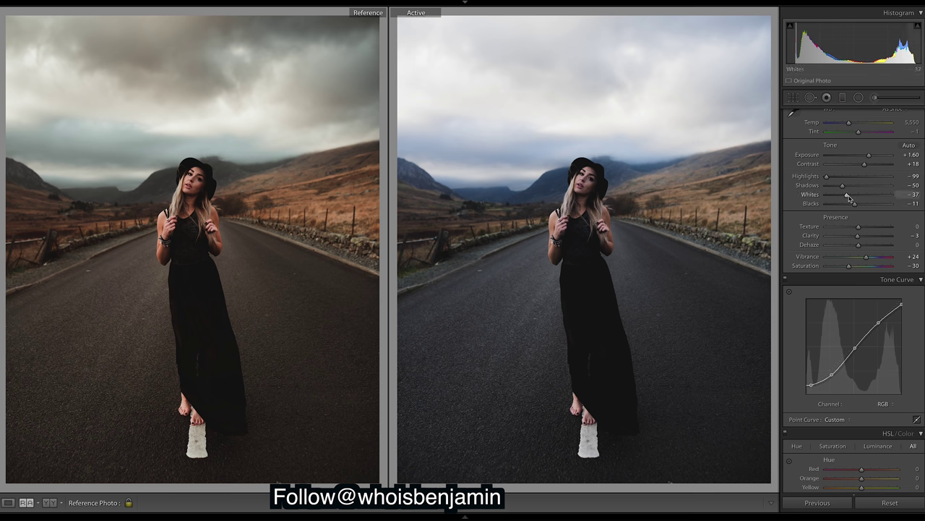
left_click_drag(851, 198, 846, 203)
left_click_drag(845, 202, 844, 201)
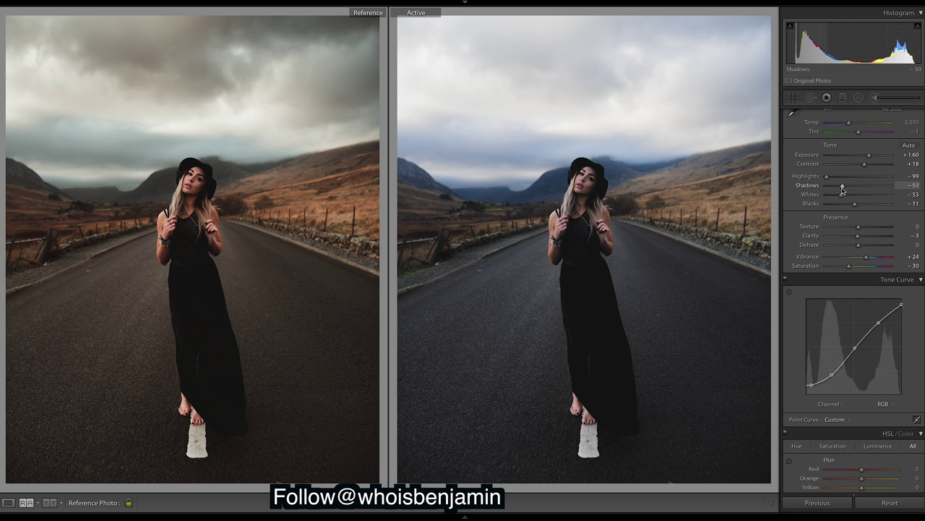
left_click_drag(841, 189, 844, 188)
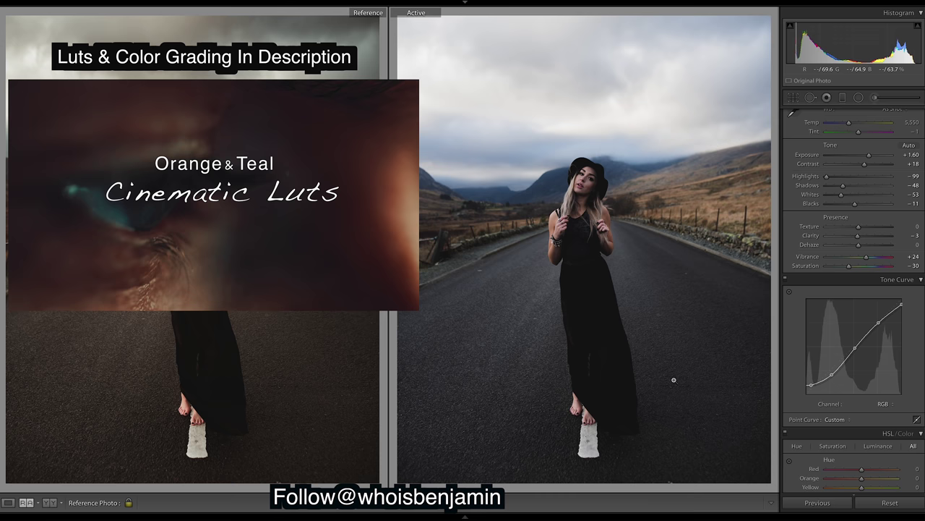
Set Temp to 7,300, compare against 5,550, then return to 7,300.
left_click(913, 121)
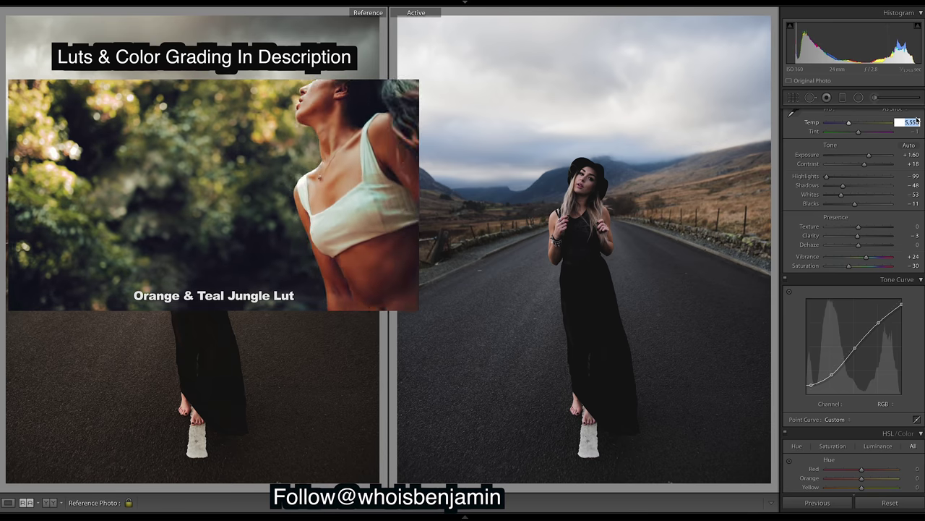
type("7,300")
key("Return")
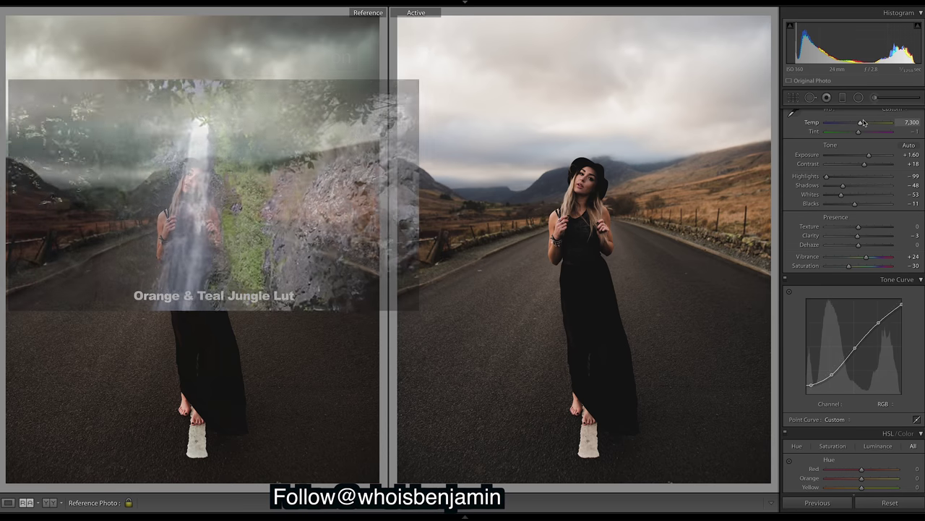
type("5550")
key("Return")
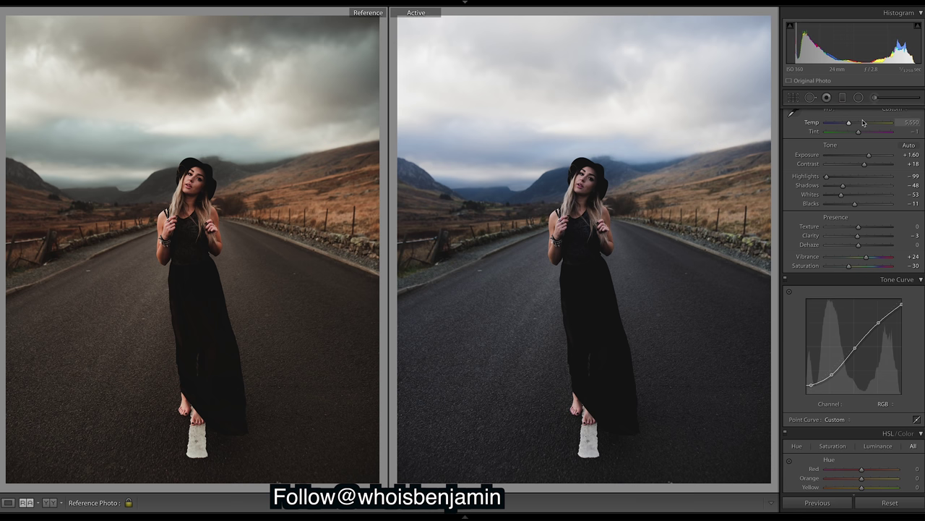
key("ctrl+z")
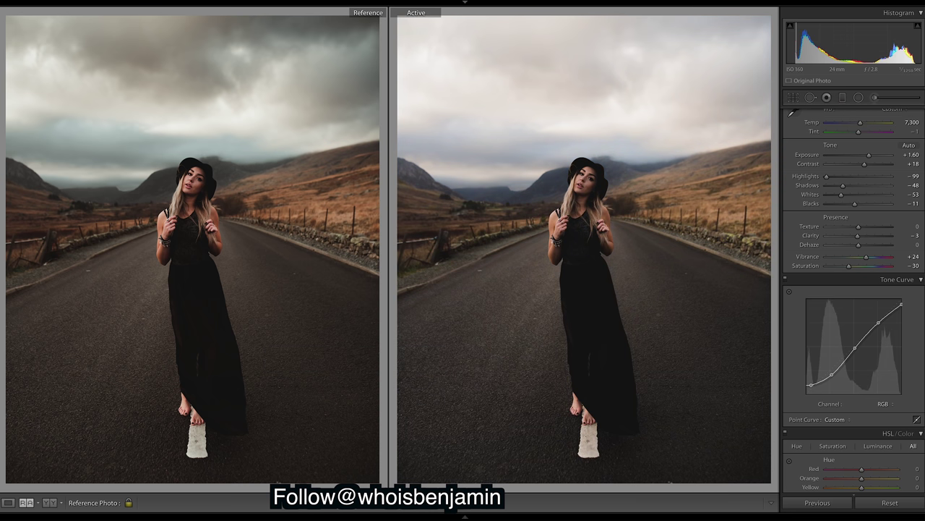
scroll(853, 304, "down", 3)
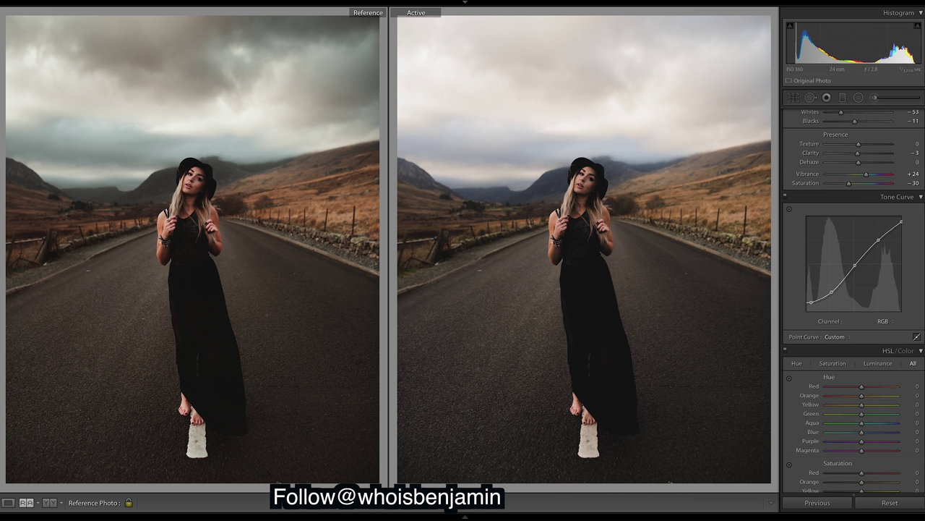
scroll(854, 302, "down", 10)
scroll(853, 301, "down", 1)
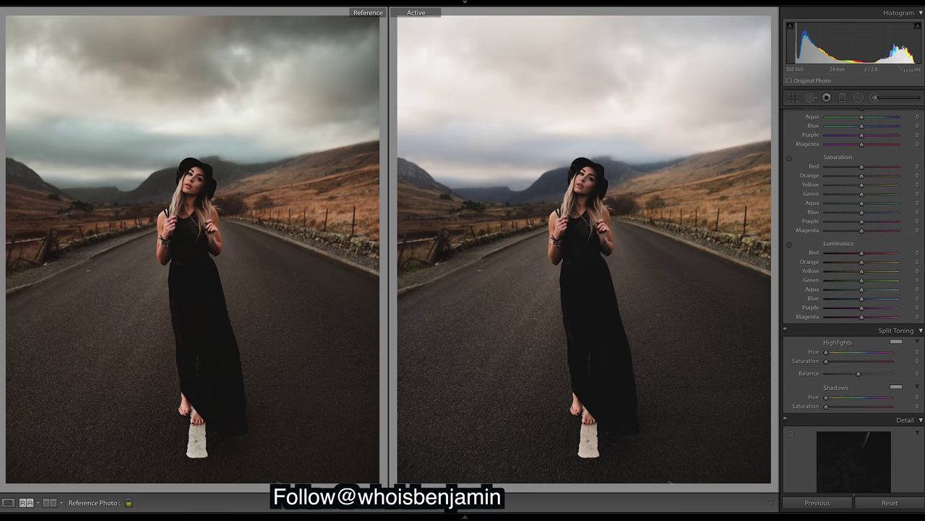
scroll(854, 302, "down", 5)
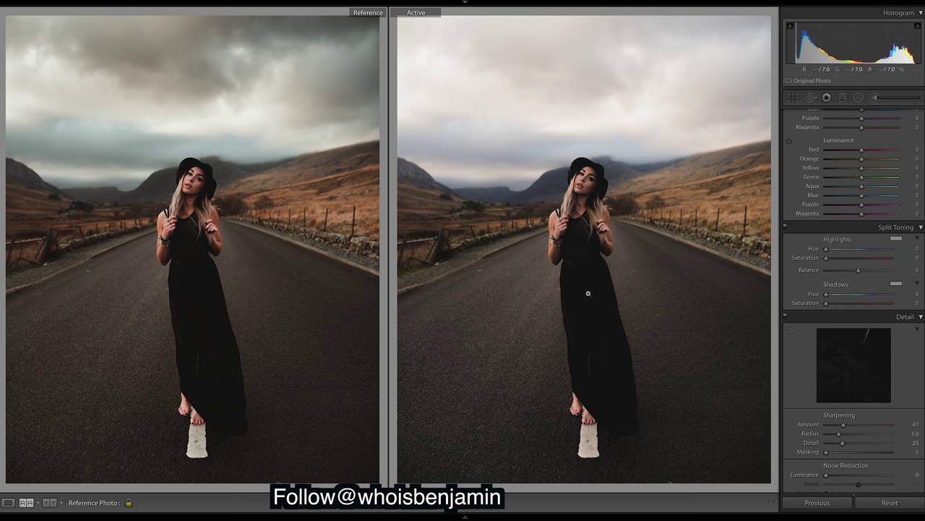
scroll(915, 268, "up", 6)
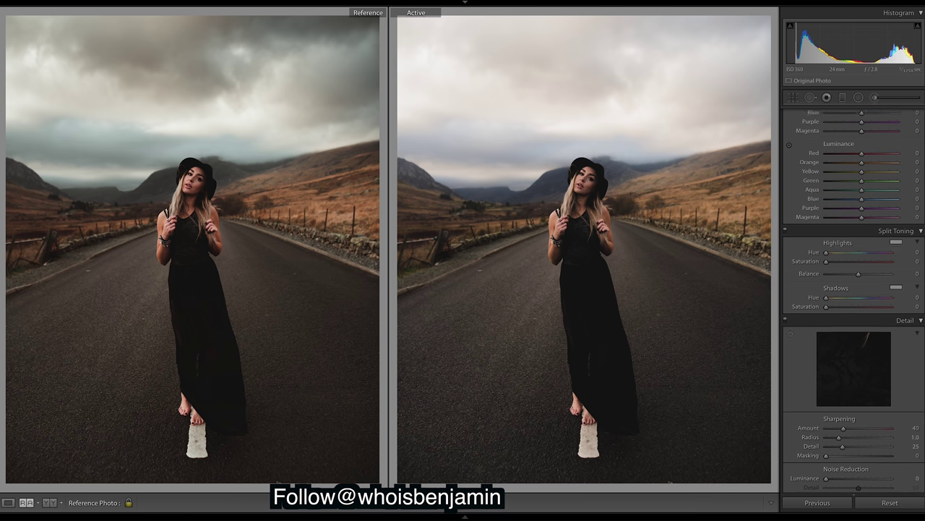
scroll(914, 269, "up", 3)
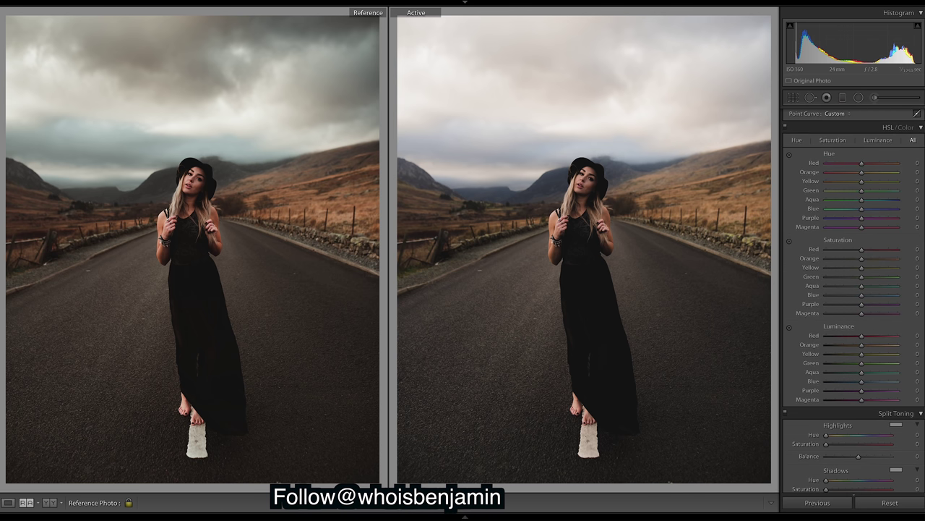
scroll(915, 269, "down", 10)
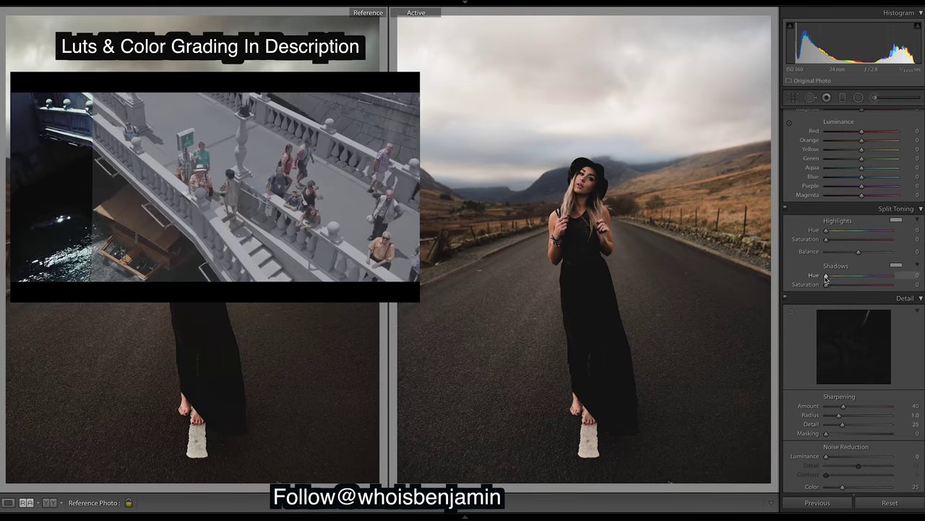
Give Split Toning warm shadows (hue 44, saturation 7) and cyan highlights (hue 181, saturation 8).
left_click_drag(827, 276, 833, 287)
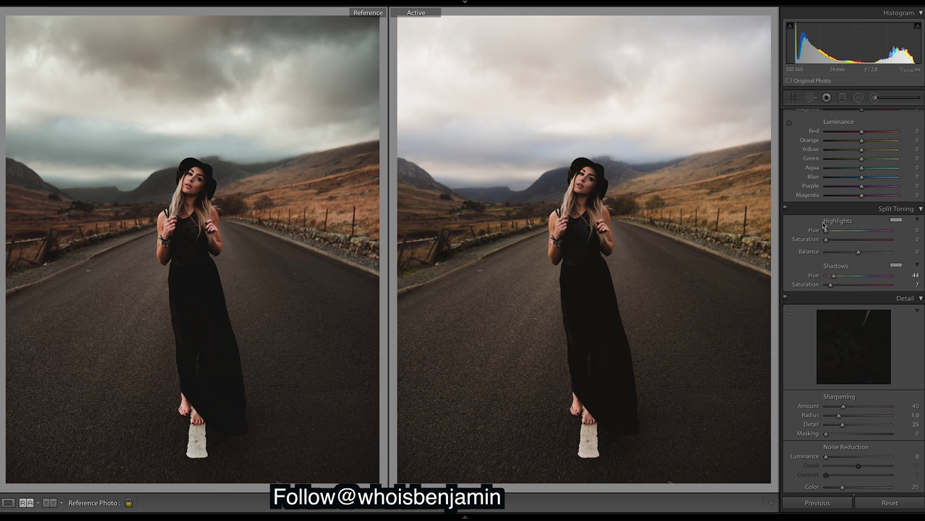
left_click_drag(827, 231, 862, 237)
left_click_drag(863, 234, 865, 235)
left_click_drag(827, 240, 832, 243)
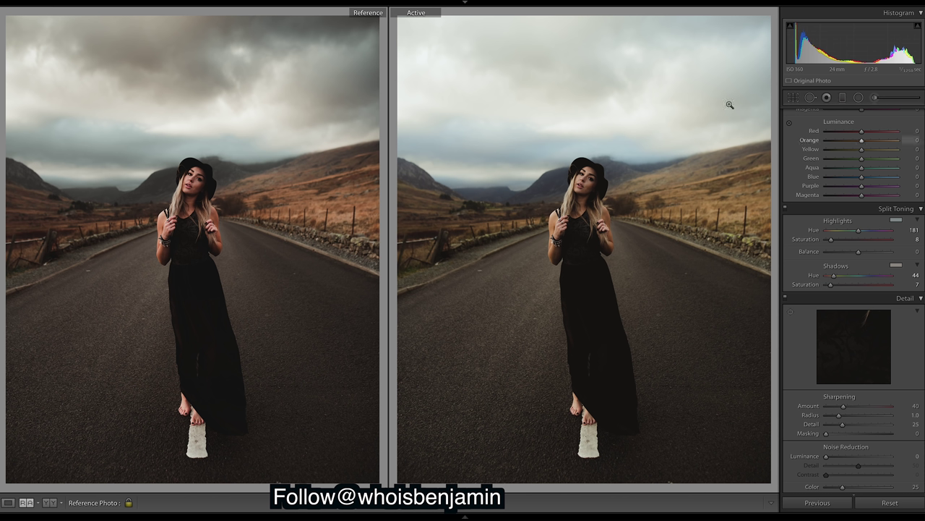
scroll(853, 289, "down", 10)
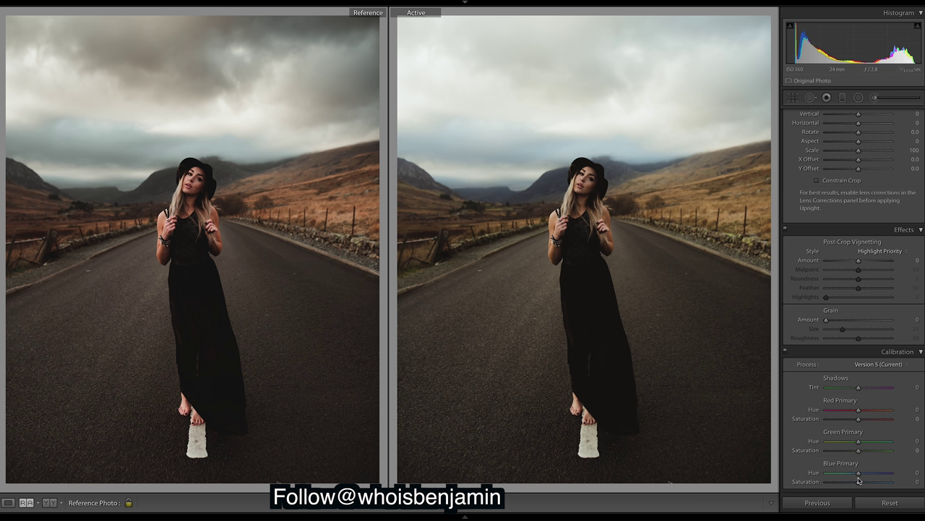
Set Calibration Blue Primary Hue to -18 and Green Primary Hue to +24, then compare with calibration off.
mouse_move(859, 476)
left_mouse_down()
mouse_move(840, 477)
mouse_move(857, 479)
left_mouse_up()
double_click(860, 475)
left_click_drag(859, 473, 762, 483)
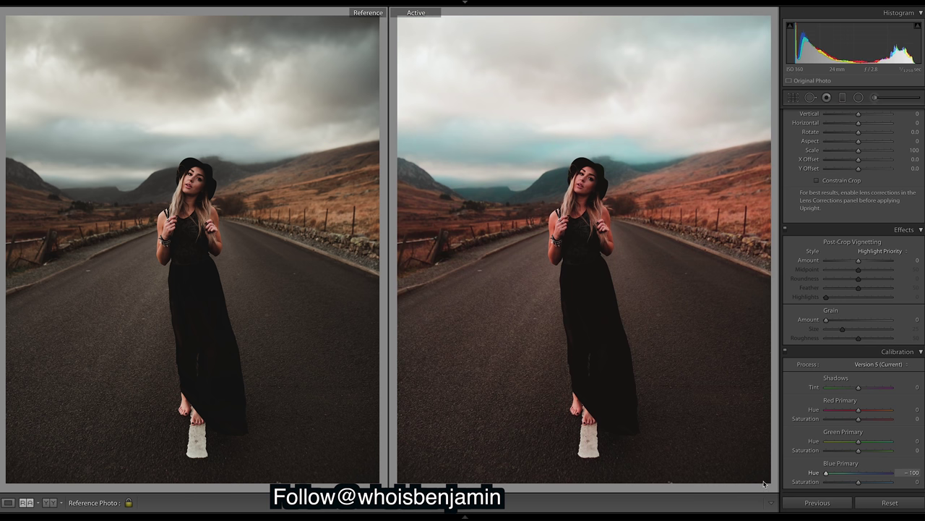
left_click_drag(827, 473, 850, 478)
mouse_move(851, 473)
left_mouse_down()
mouse_move(860, 476)
mouse_move(850, 474)
left_mouse_up()
left_click_drag(850, 475, 800, 473)
left_click_drag(826, 475, 847, 473)
left_click_drag(849, 475, 851, 475)
left_click_drag(849, 475, 854, 475)
mouse_move(859, 441)
left_mouse_down()
mouse_move(829, 441)
mouse_move(867, 436)
mouse_move(857, 443)
mouse_move(900, 447)
mouse_move(868, 444)
left_mouse_up()
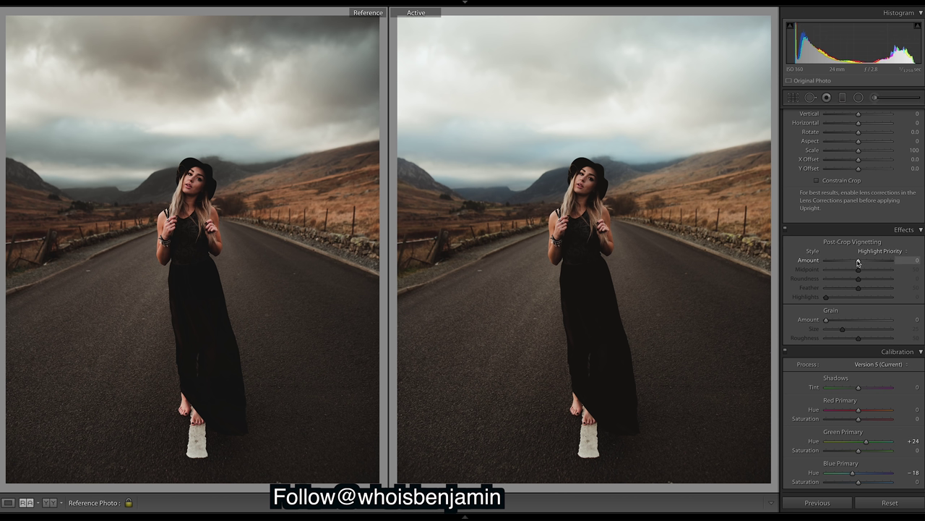
left_click(786, 354)
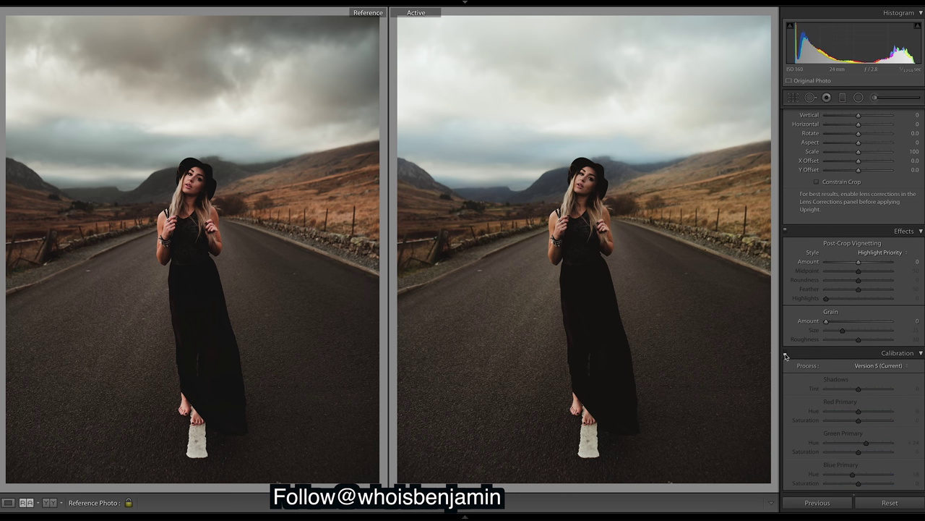
Turn Calibration back on and bring the Tone Curve and HSL/Color panels into view.
left_click(786, 354)
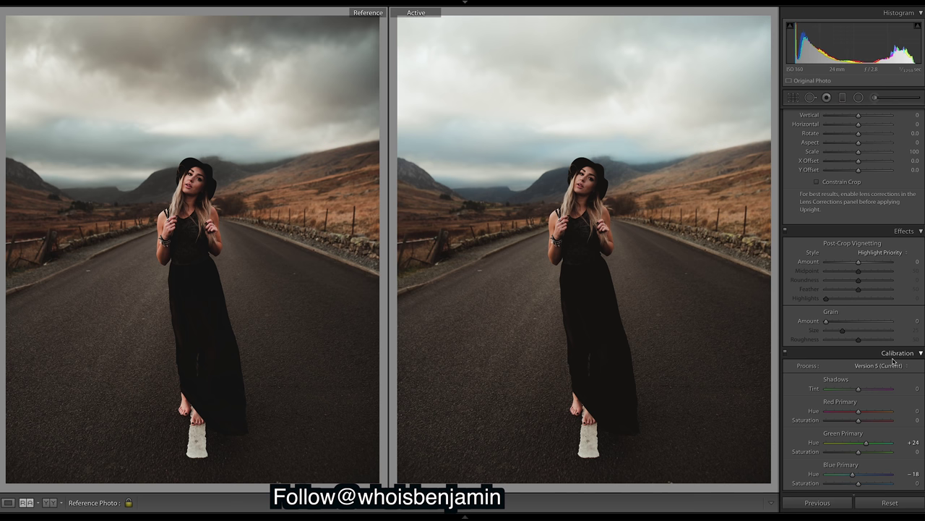
scroll(853, 301, "up", 8)
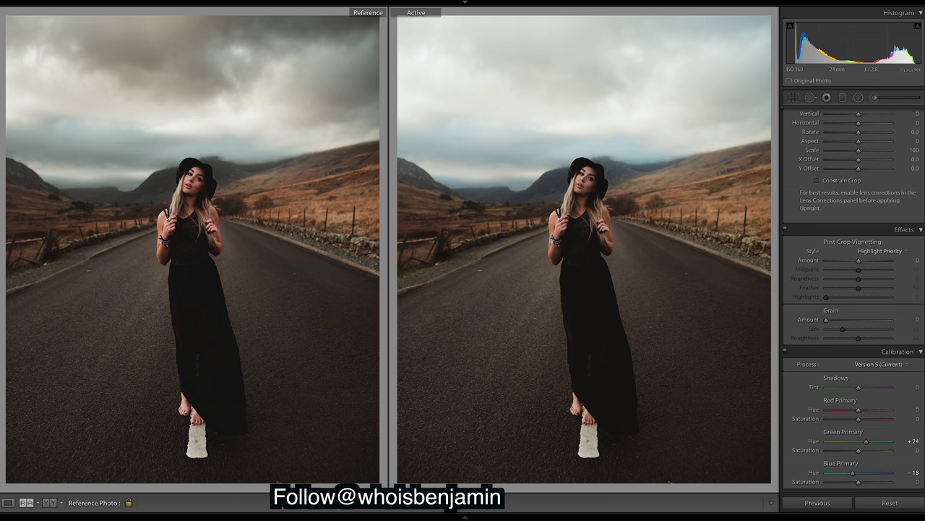
scroll(853, 301, "up", 6)
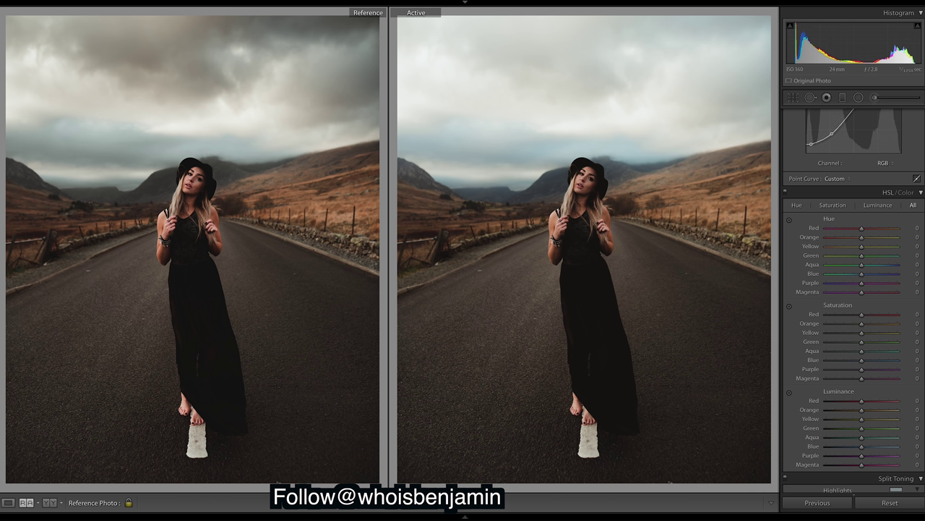
Set HSL saturation: Green -90, Aqua -89, Blue -89, Purple -90, Magenta -90, Yellow -56.
left_click(827, 342)
left_click_drag(829, 345, 831, 354)
left_click(831, 352)
left_click(831, 360)
left_click(830, 368)
left_click(830, 379)
left_click(842, 334)
left_click_drag(843, 336, 841, 337)
scroll(842, 323, "down", 5)
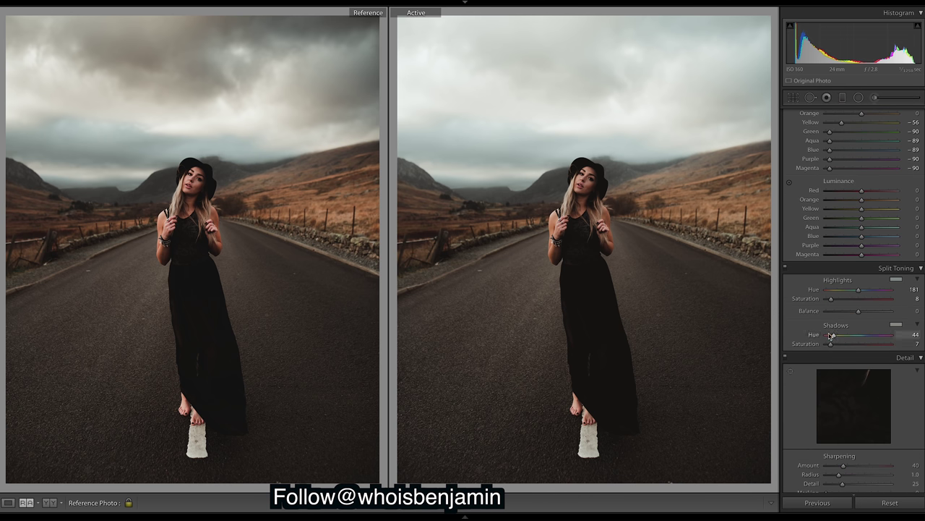
scroll(854, 301, "down", 2)
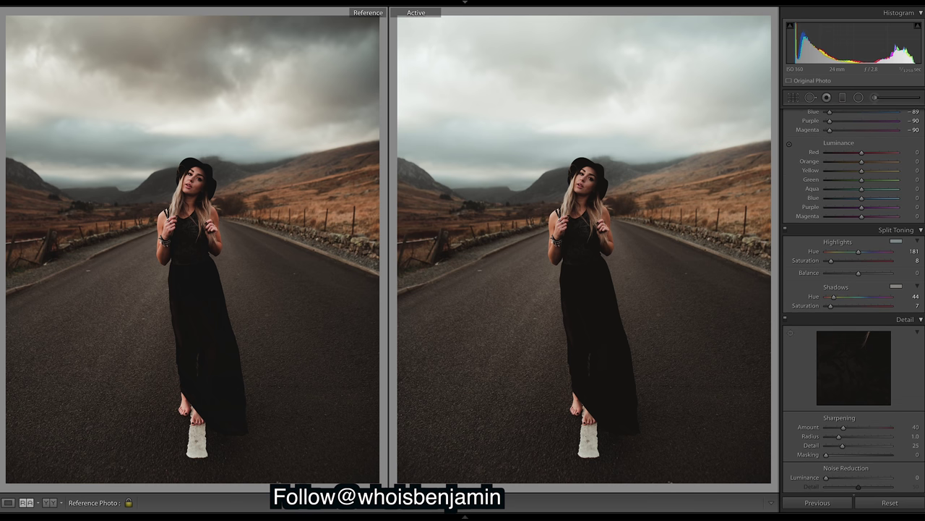
scroll(882, 437, "down", 15)
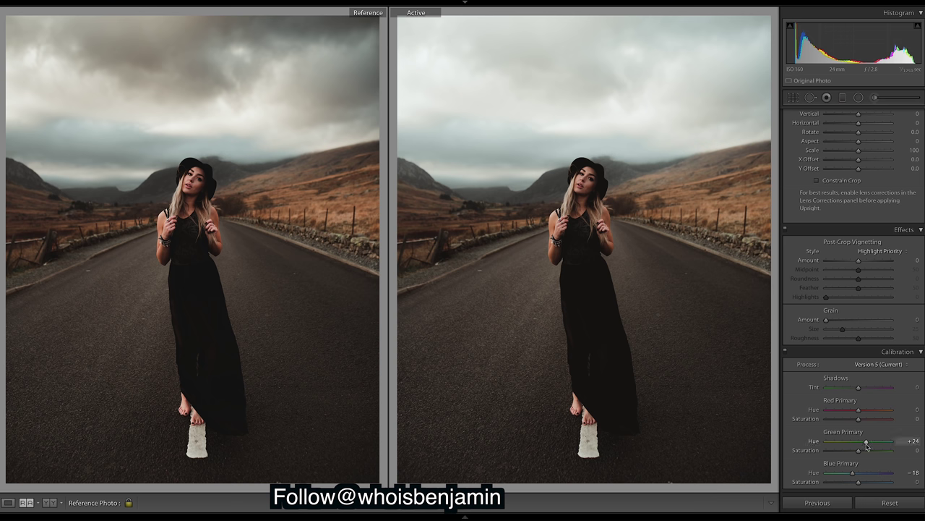
scroll(896, 229, "up", 14)
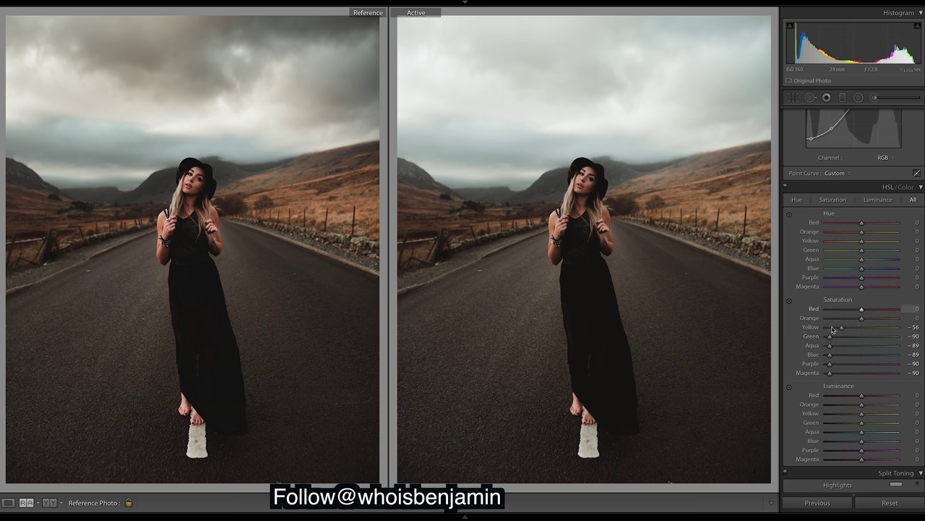
scroll(853, 289, "up", 5)
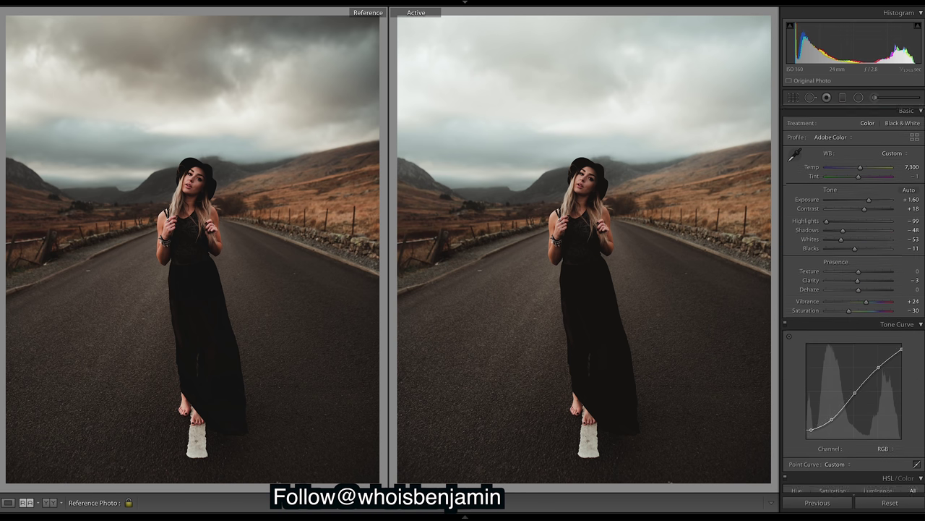
scroll(854, 290, "down", 15)
scroll(854, 289, "up", 8)
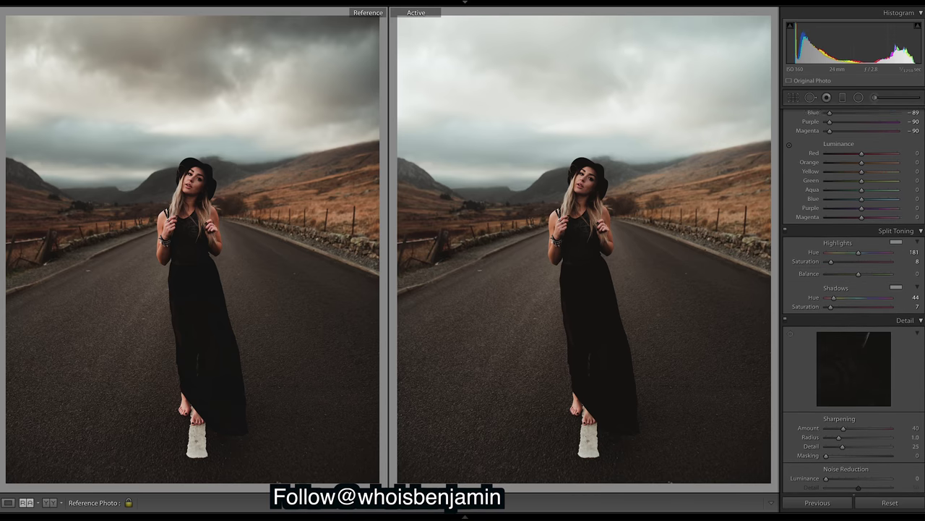
scroll(853, 299, "down", 8)
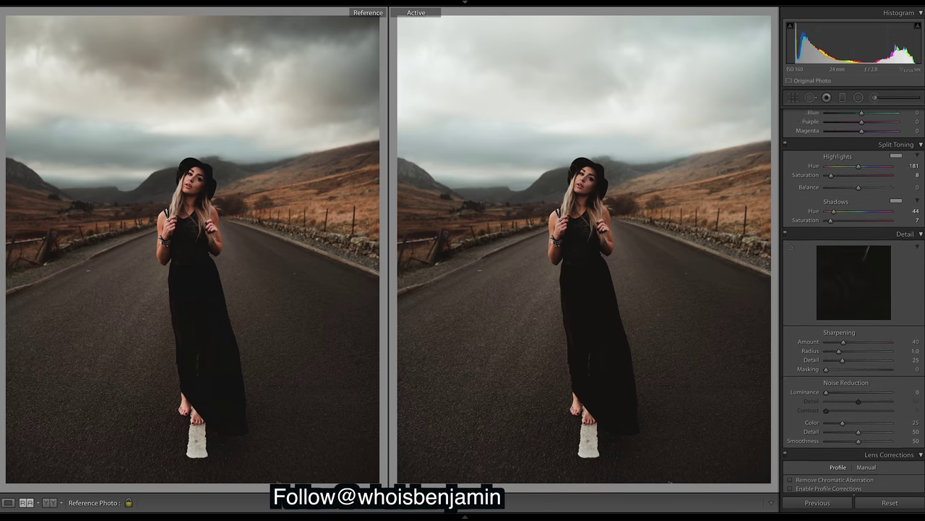
scroll(856, 309, "up", 8)
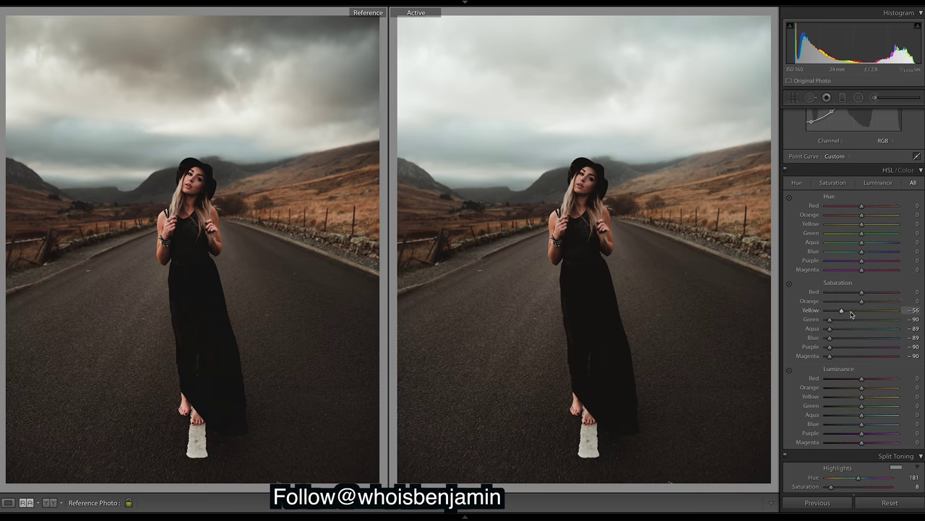
Set Yellow saturation to -48, Orange saturation to -9, and Orange hue to -5.
mouse_move(842, 313)
left_mouse_down()
mouse_move(864, 312)
mouse_move(854, 316)
left_mouse_up()
left_click_drag(849, 316, 844, 317)
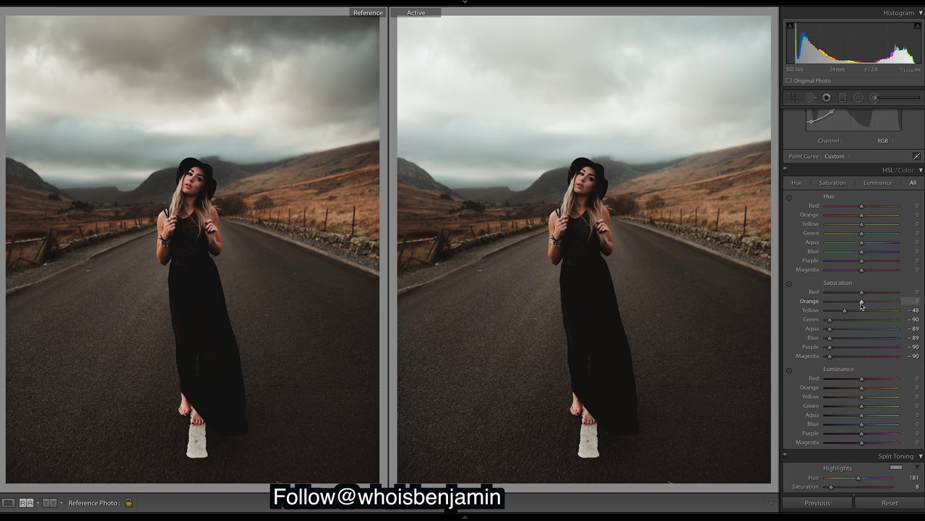
left_click_drag(861, 302, 858, 302)
mouse_move(862, 216)
left_mouse_down()
mouse_move(852, 216)
mouse_move(862, 226)
left_mouse_up()
Raise the Basic Saturation to about -19 and nudge Yellow saturation slightly lower.
scroll(854, 300, "down", 1)
scroll(853, 301, "up", 15)
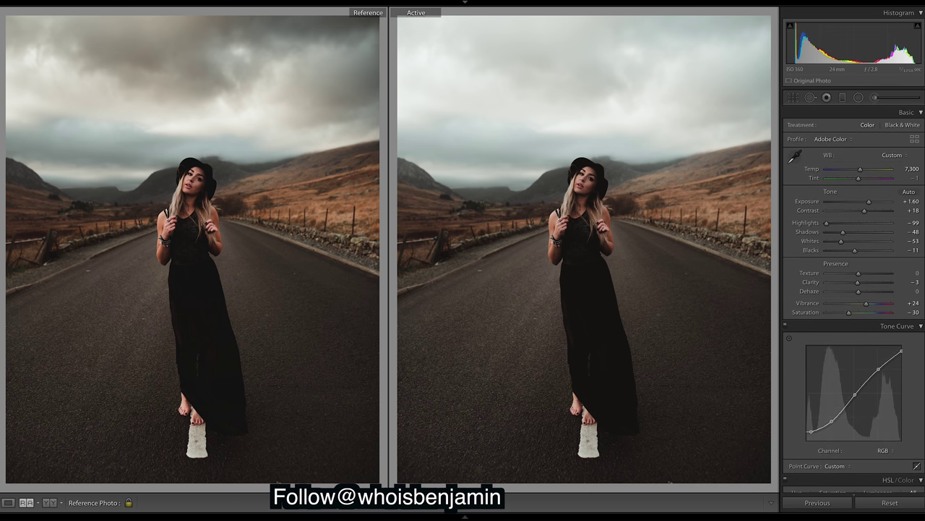
left_click_drag(850, 314, 854, 314)
scroll(845, 252, "down", 10)
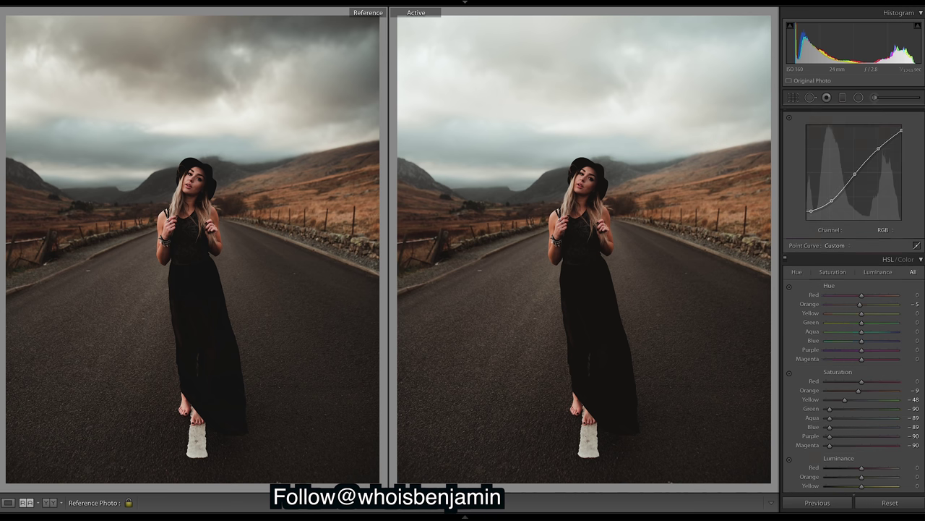
left_click_drag(846, 254, 845, 254)
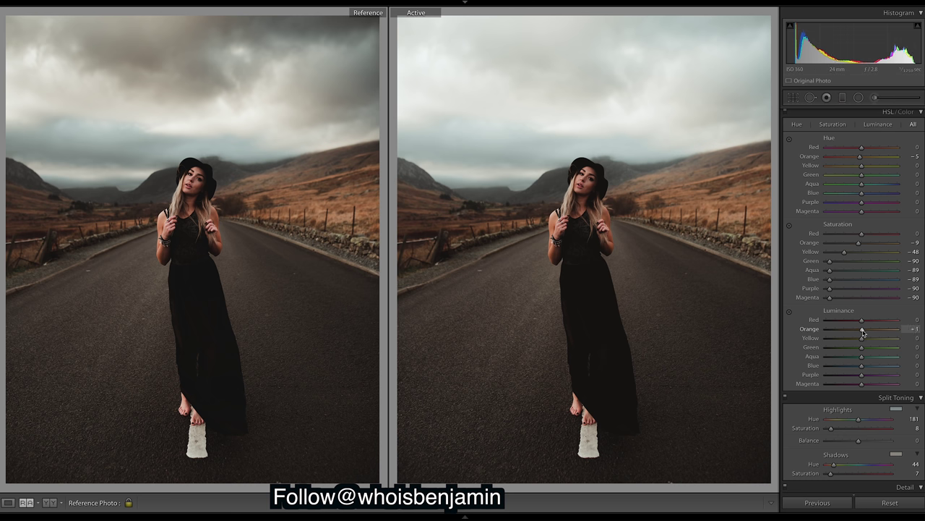
Set HSL Luminance Orange to +6 and Red to +29.
mouse_move(862, 332)
left_mouse_down()
mouse_move(849, 333)
mouse_move(868, 340)
left_mouse_up()
left_click_drag(868, 340, 867, 341)
left_click_drag(866, 341, 865, 341)
left_click_drag(861, 320, 873, 326)
Test the Split Toning Balance at both extremes, reset it, and settle it at -7.
scroll(853, 301, "down", 3)
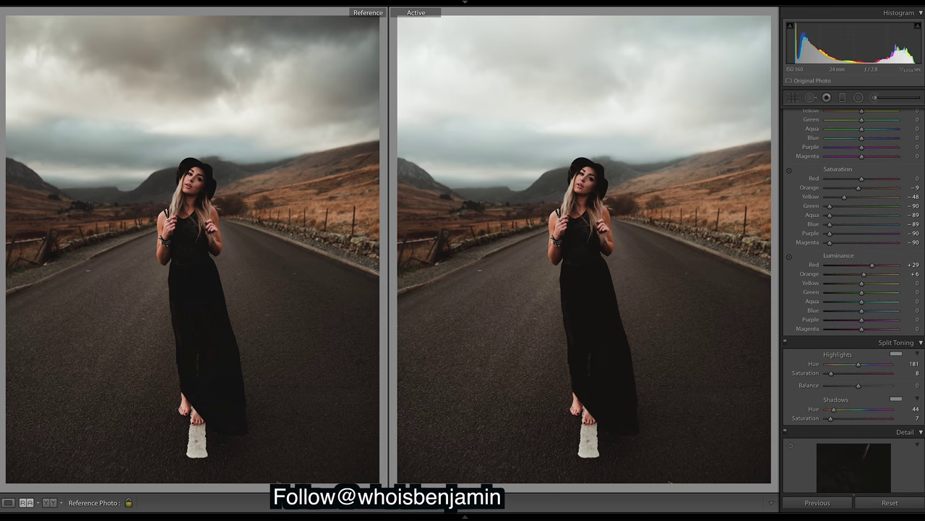
scroll(854, 284, "down", 1)
scroll(853, 291, "down", 6)
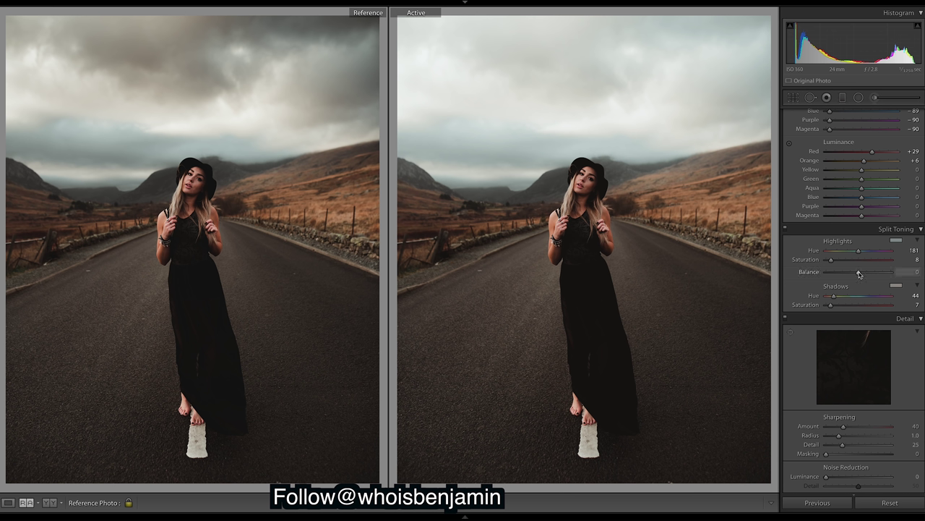
left_click_drag(859, 274, 807, 279)
left_click_drag(828, 273, 894, 274)
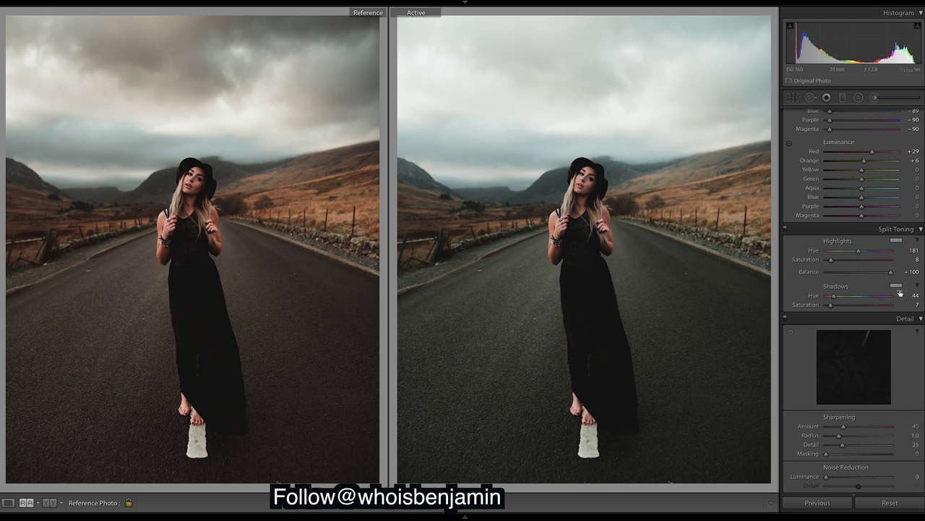
left_click_drag(892, 273, 874, 278)
double_click(872, 274)
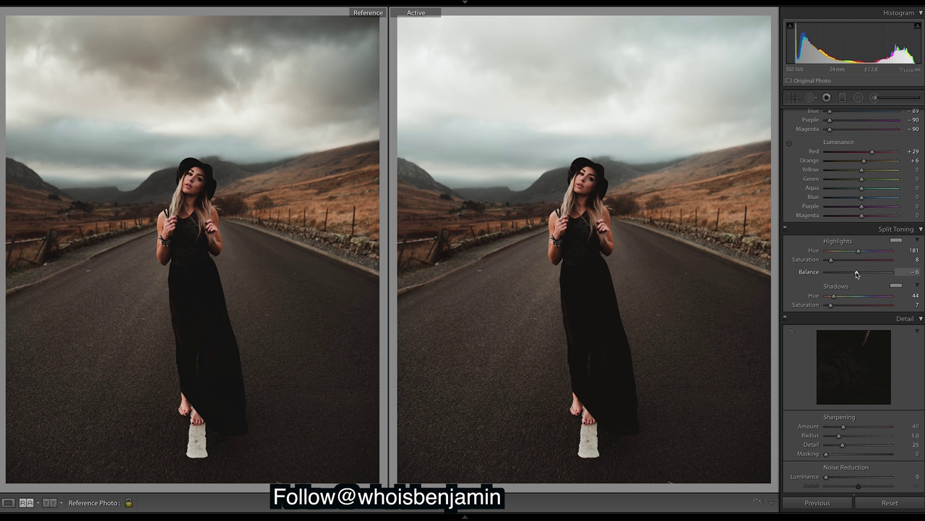
mouse_move(856, 274)
left_mouse_down()
mouse_move(835, 272)
mouse_move(857, 273)
left_mouse_up()
key("ctrl+z")
Set HSL Green Hue to +74 after testing +100, then return to the Basic panel.
scroll(853, 304, "up", 5)
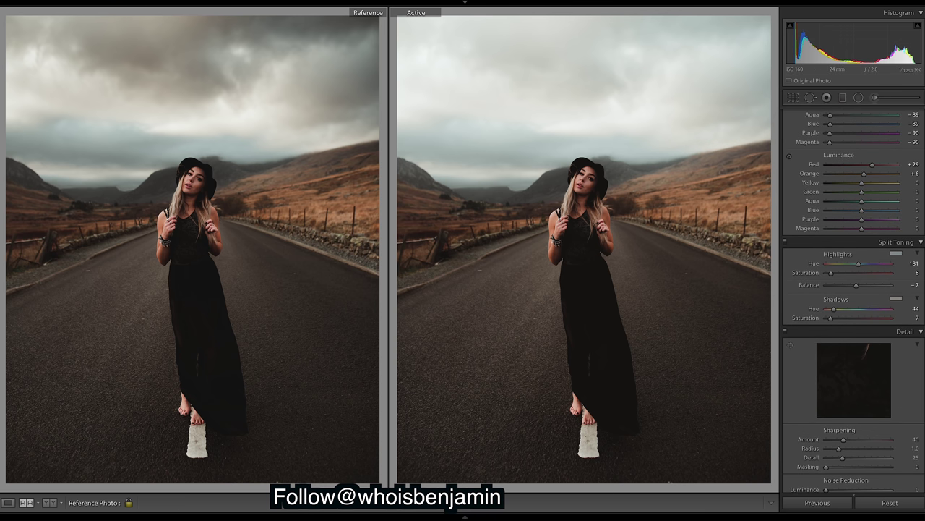
scroll(896, 358, "up", 7)
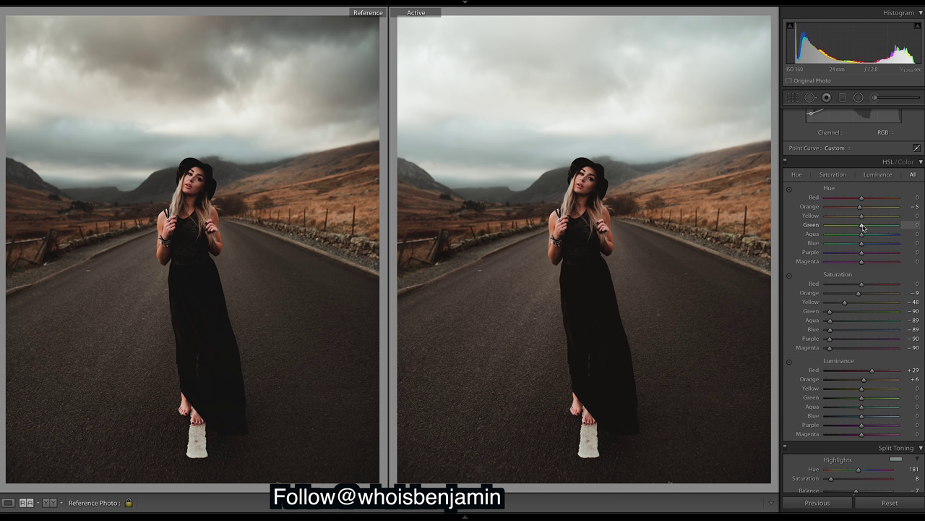
left_click_drag(862, 228, 898, 225)
left_click(888, 225)
scroll(853, 300, "down", 2)
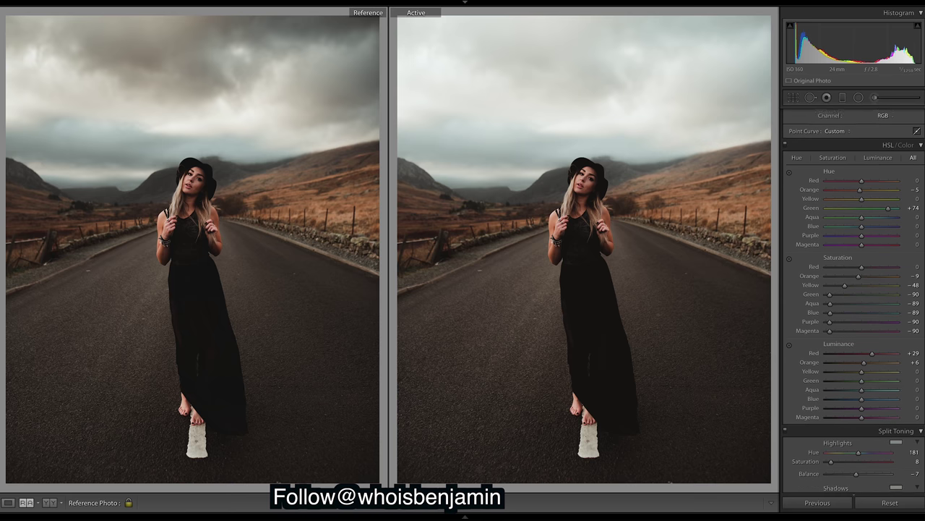
scroll(853, 289, "down", 6)
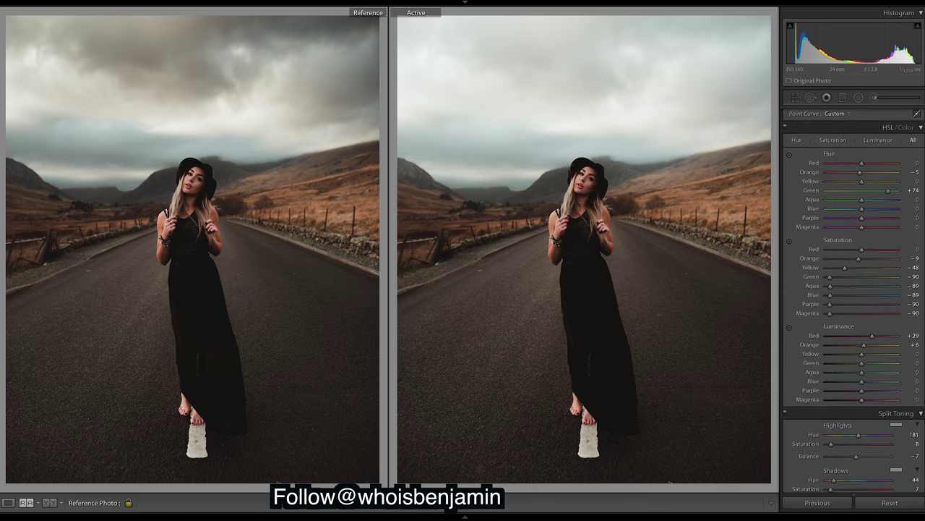
scroll(853, 289, "up", 20)
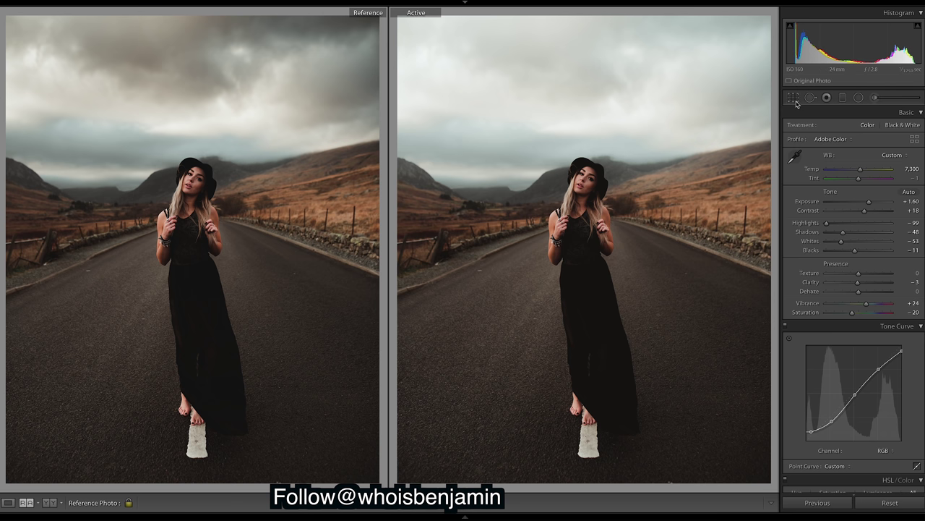
Select the sky graduated filter and darken it to Exposure -1.42 with Shadows -20.
left_click(842, 97)
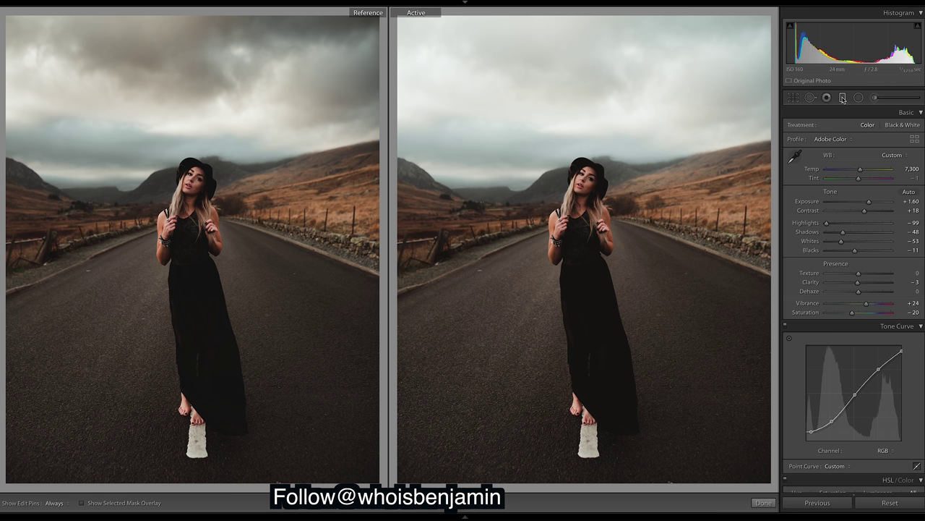
left_click(580, 137)
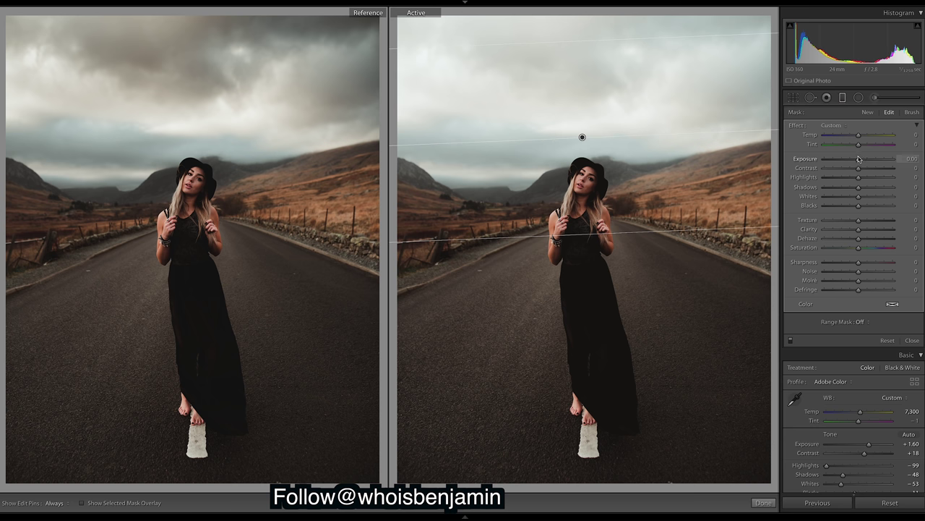
left_click_drag(859, 158, 848, 157)
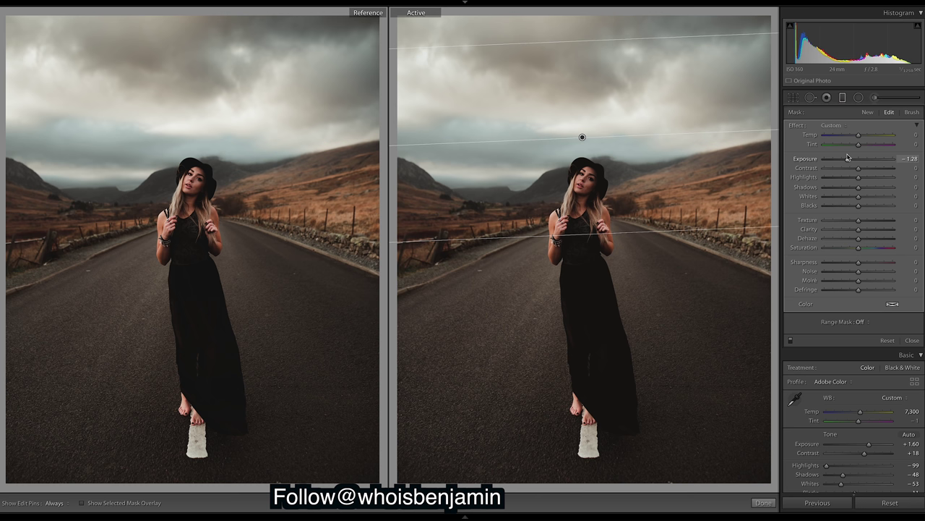
left_click_drag(849, 158, 846, 158)
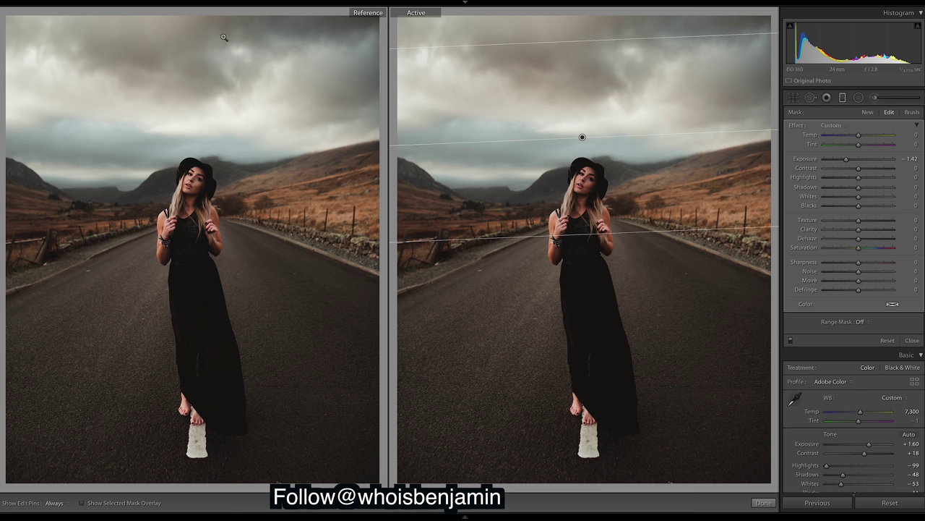
left_click_drag(853, 190, 853, 189)
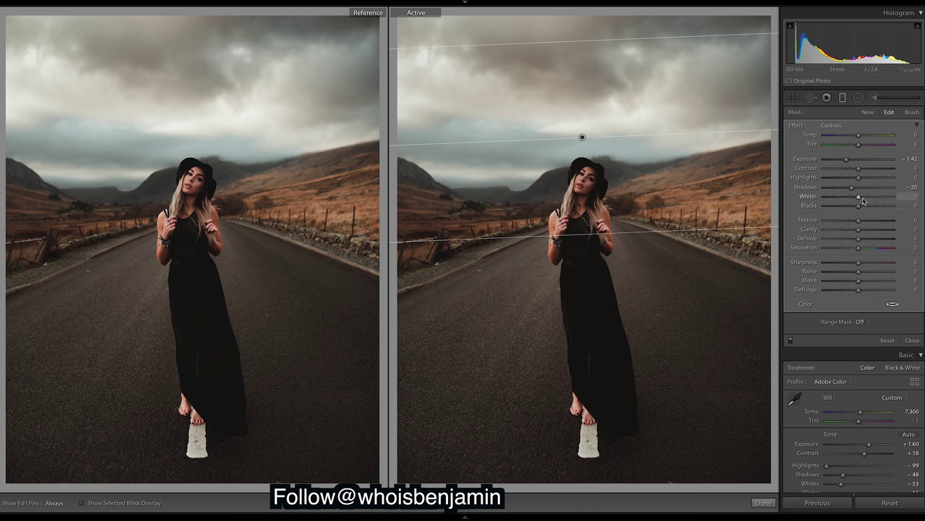
Raise the gradient's Whites to +12, cool Temp to -4, and close the mask.
mouse_move(868, 200)
left_mouse_down()
mouse_move(852, 201)
mouse_move(861, 202)
left_mouse_up()
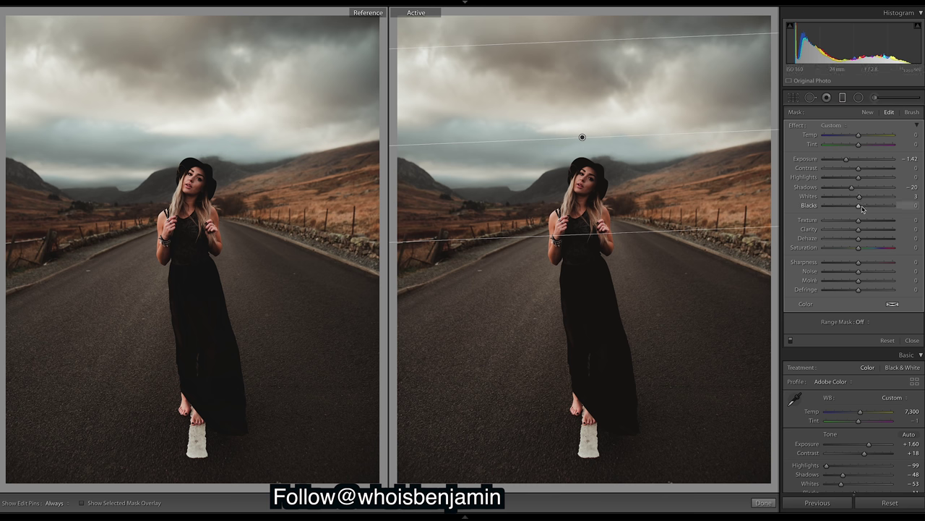
left_click_drag(860, 198, 865, 201)
left_click_drag(858, 139, 858, 138)
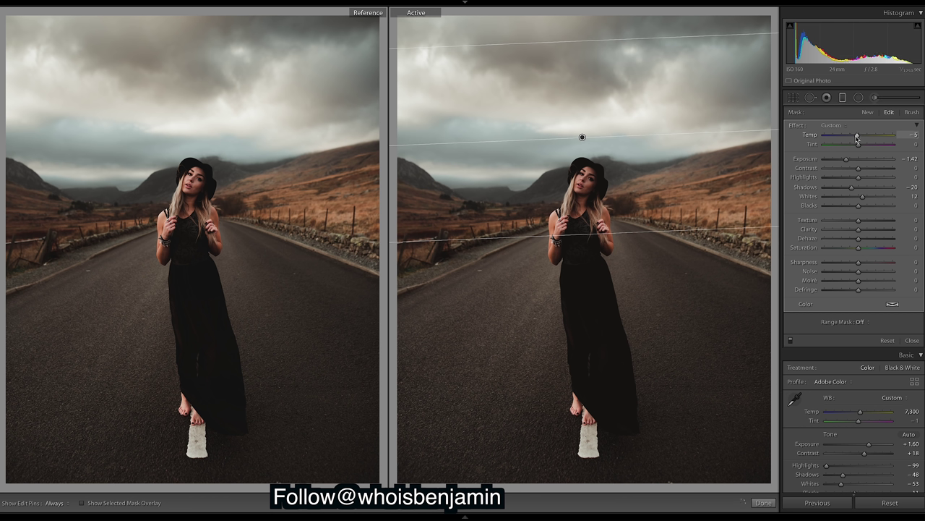
left_click_drag(857, 138, 857, 138)
left_click(764, 503)
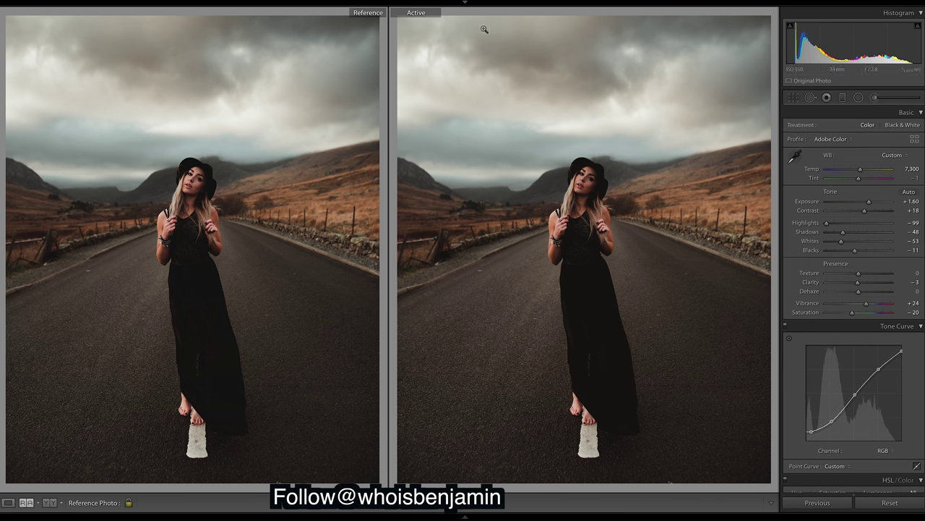
Place a radial filter over the woman's face with Shadows +20, keeping Exposure at 0.
left_click(859, 98)
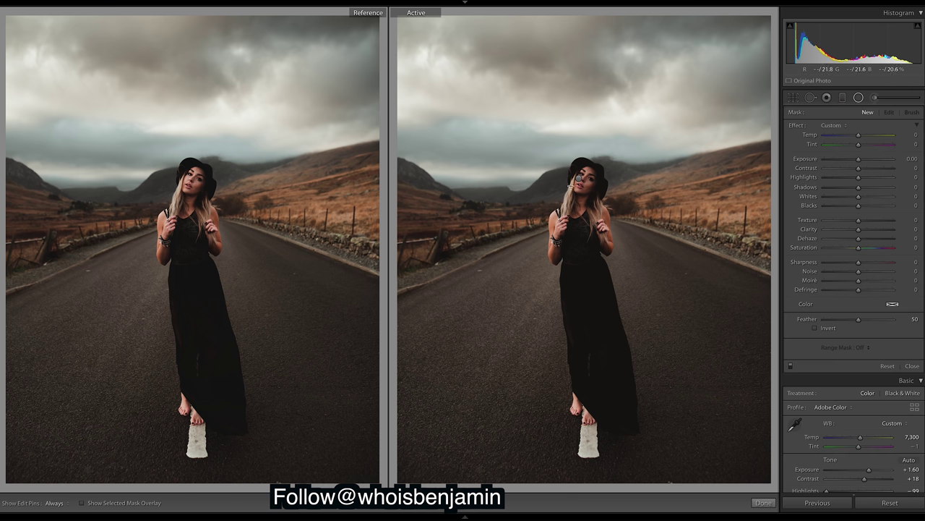
left_click(583, 180)
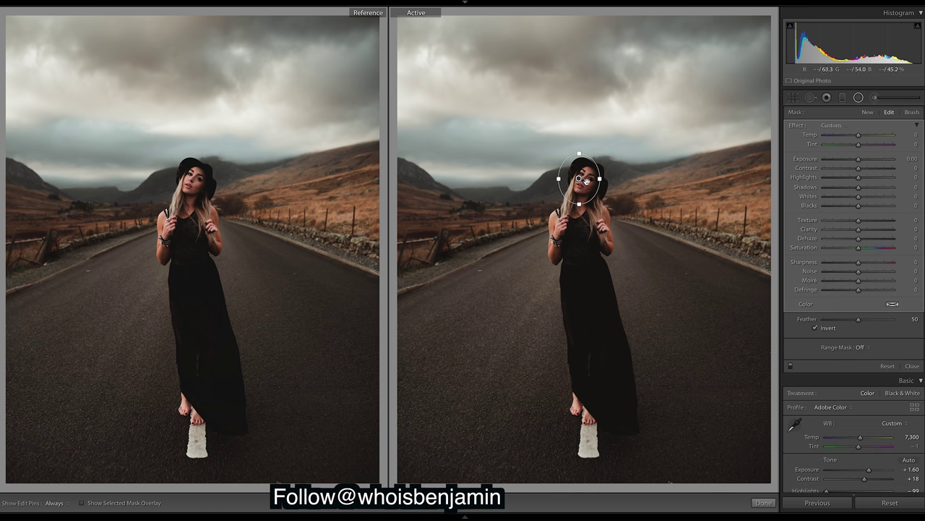
left_click(763, 502)
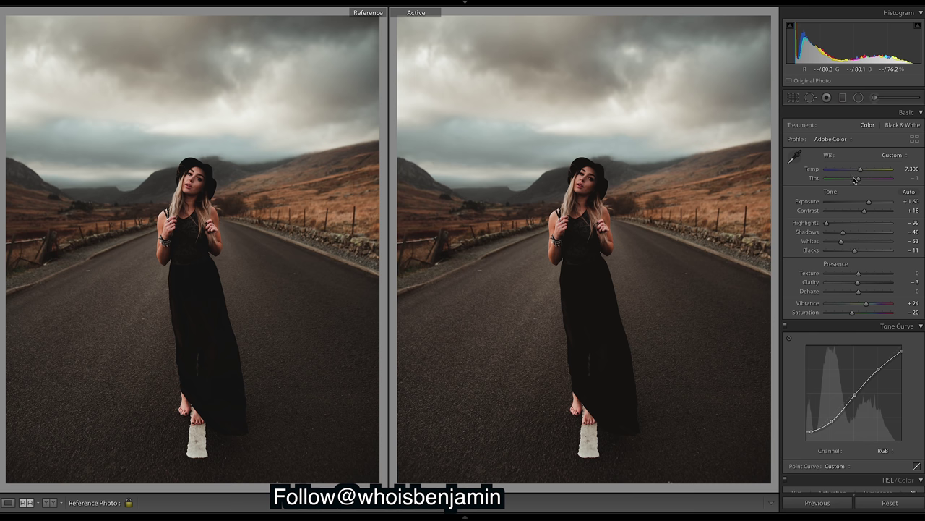
left_click(858, 97)
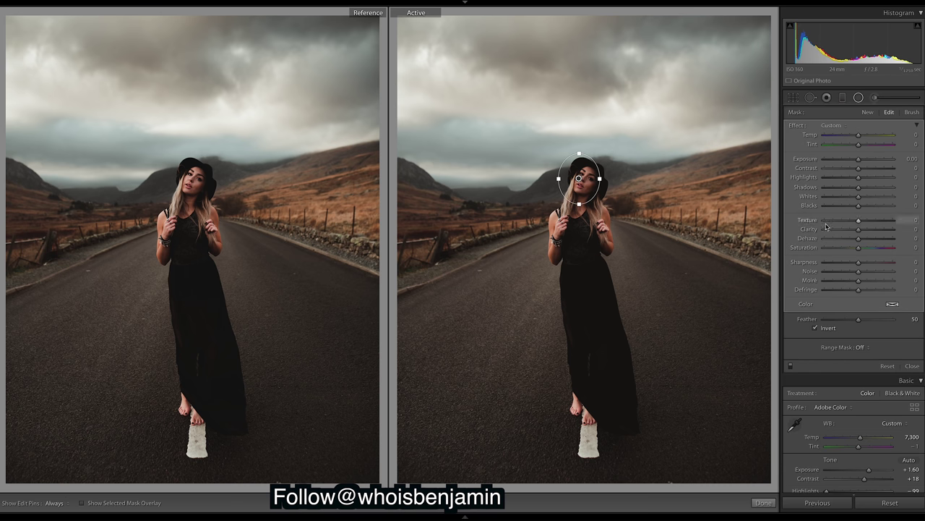
left_click_drag(859, 188, 865, 190)
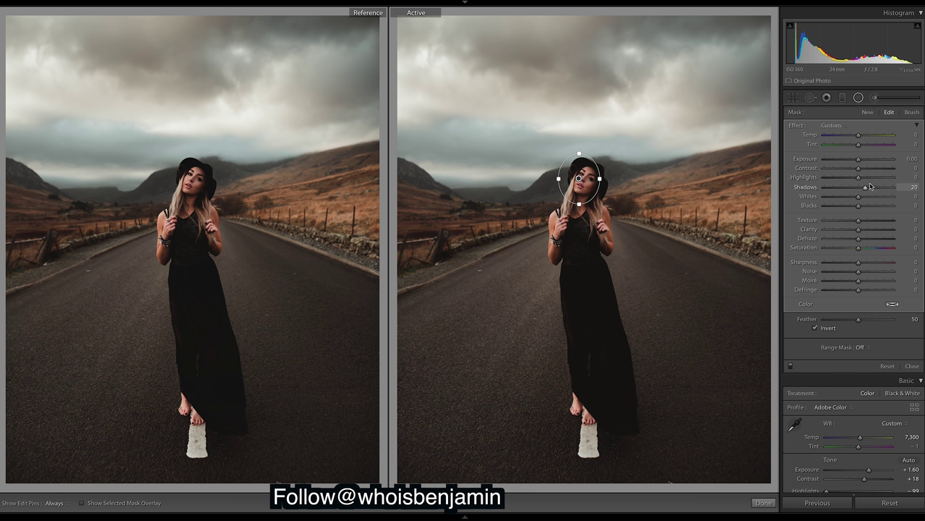
left_click_drag(859, 160, 865, 160)
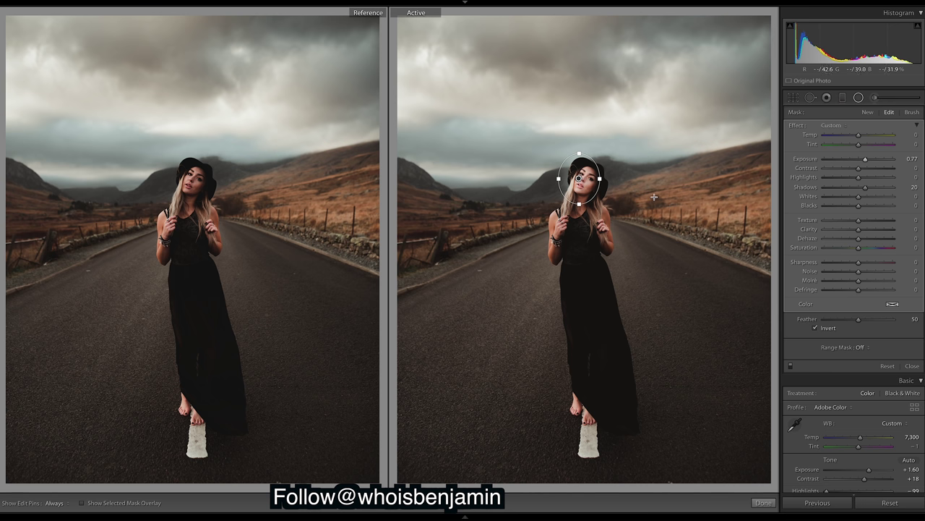
key("ctrl+z")
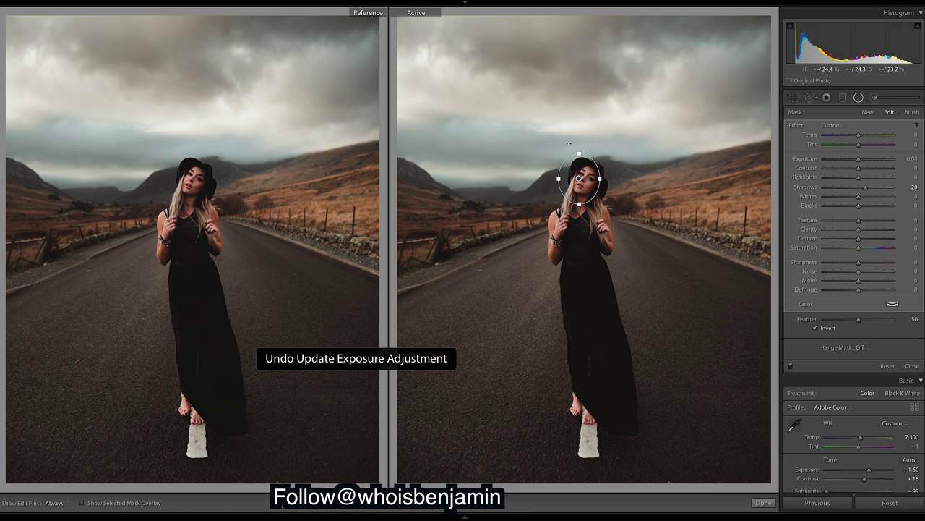
Finish the radial face filter, then try nudging the tone curve's black point and undo it.
left_click(763, 503)
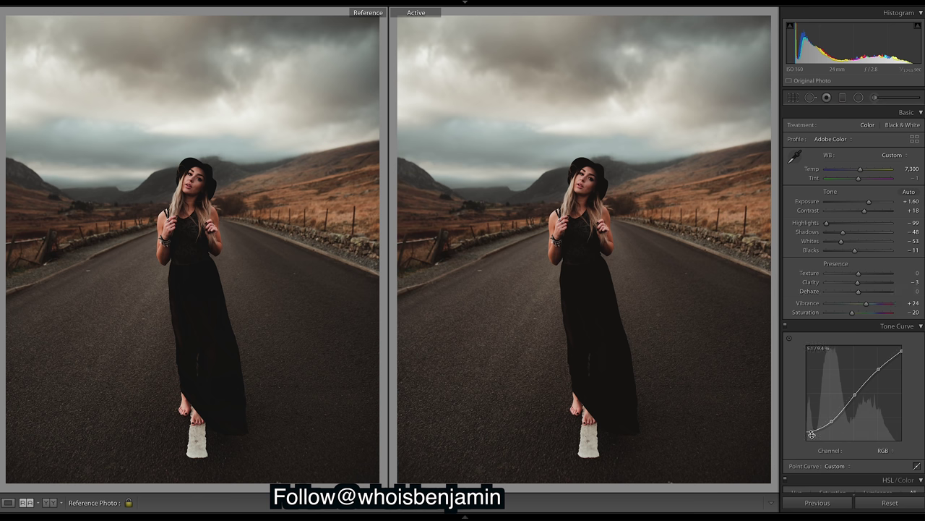
left_click_drag(812, 434, 811, 433)
key("ctrl+z")
Try deepening the curve's shadows and raising global Shadows, undoing both to keep Shadows at −48.
left_click_drag(810, 433, 807, 439)
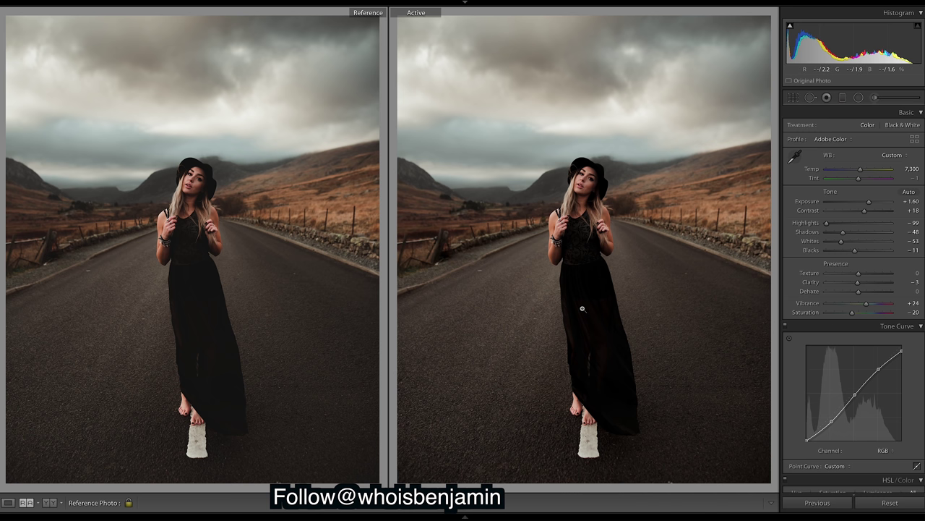
key("ctrl+z")
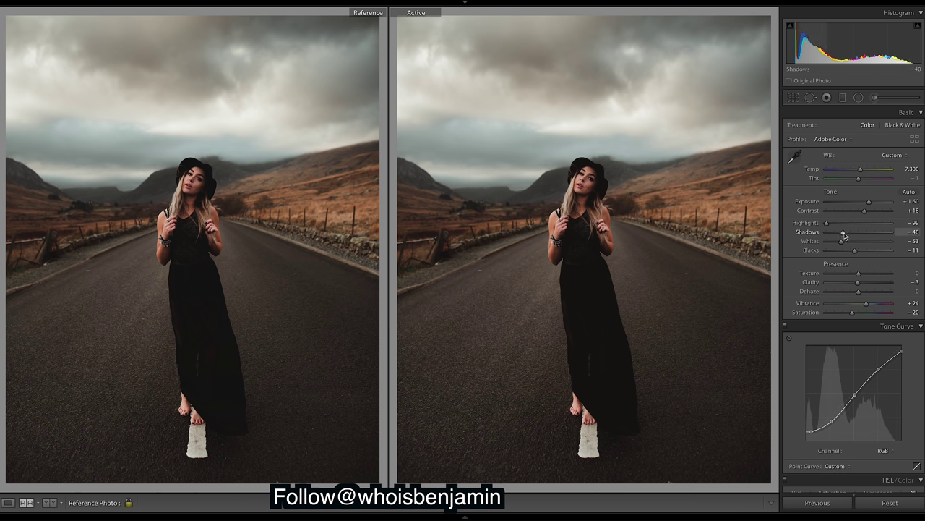
left_click_drag(844, 235, 848, 235)
key("ctrl+z")
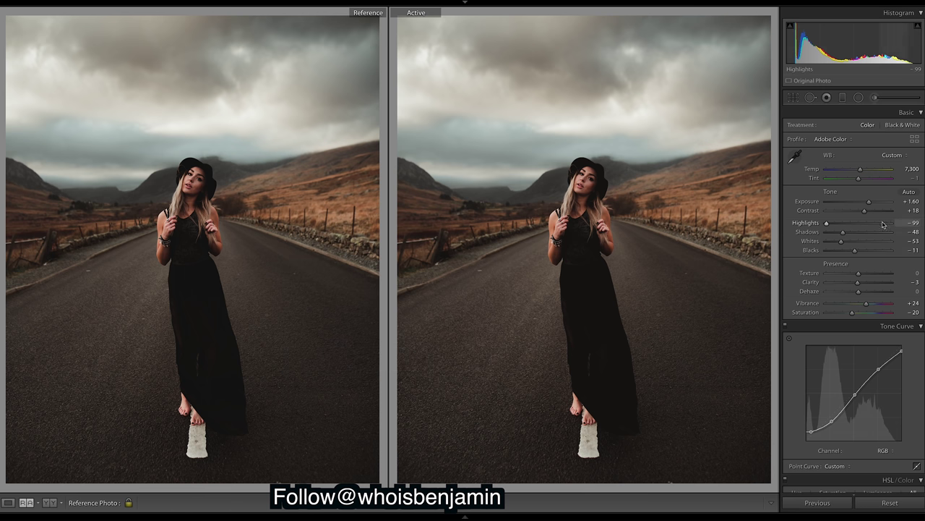
Reset the white balance Temp from 7,300 to 5,550 to cool the photo.
scroll(853, 300, "down", 15)
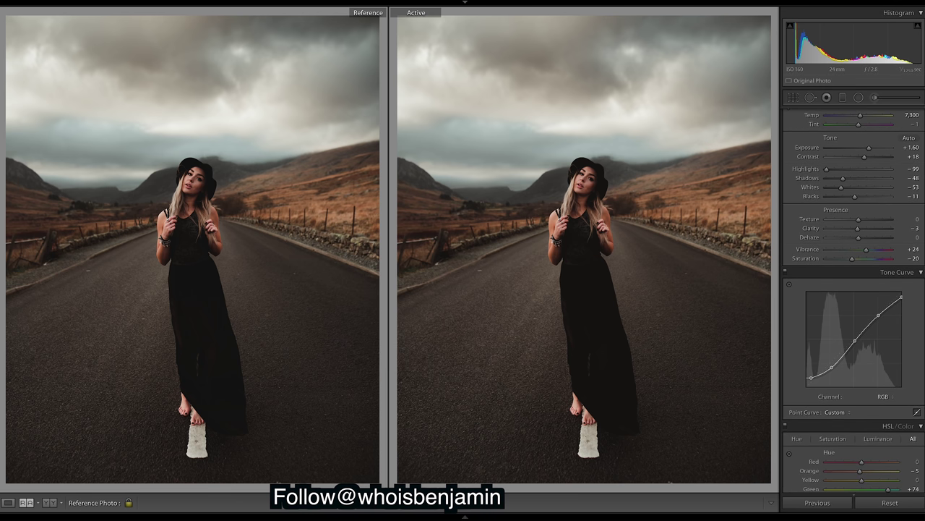
scroll(853, 300, "up", 5)
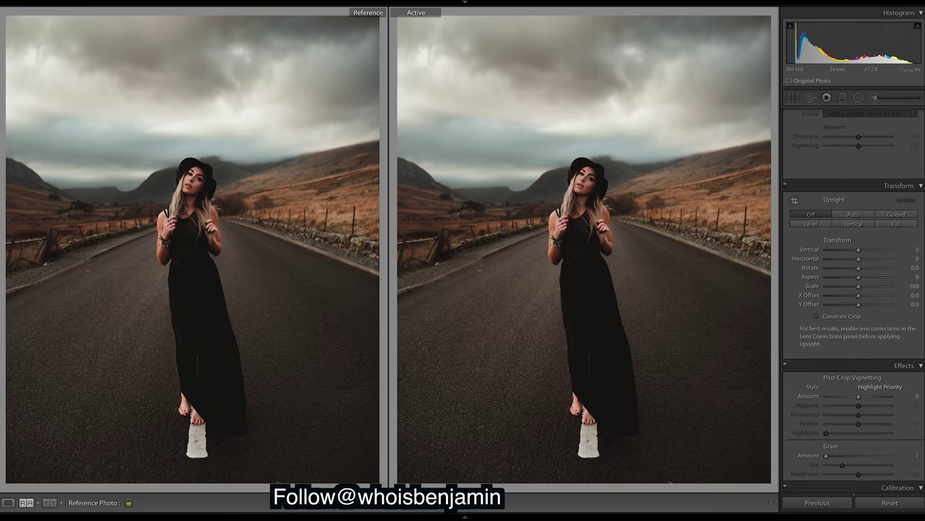
scroll(853, 300, "up", 6)
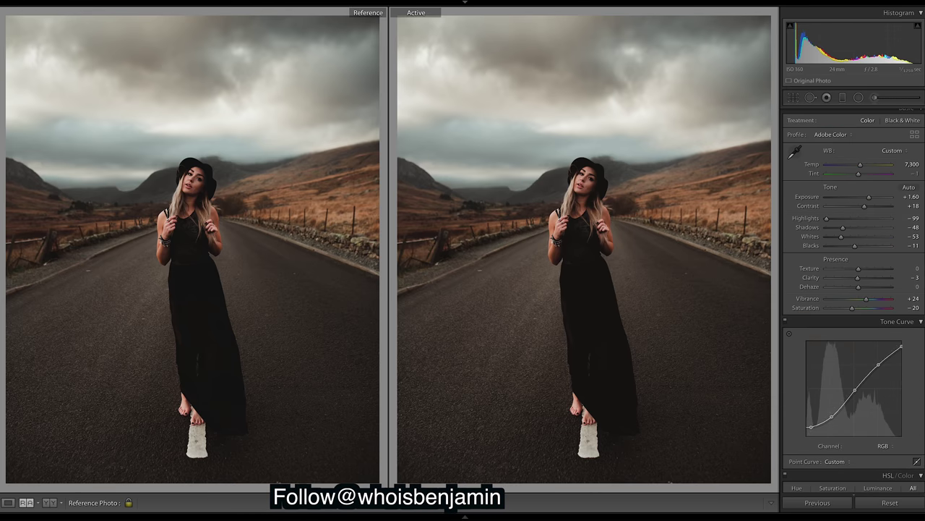
scroll(853, 300, "down", 15)
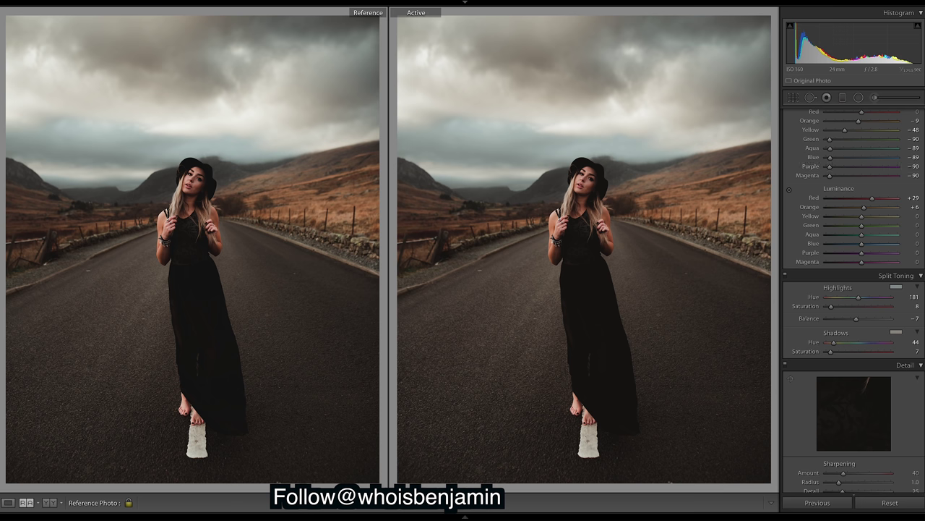
scroll(853, 300, "up", 15)
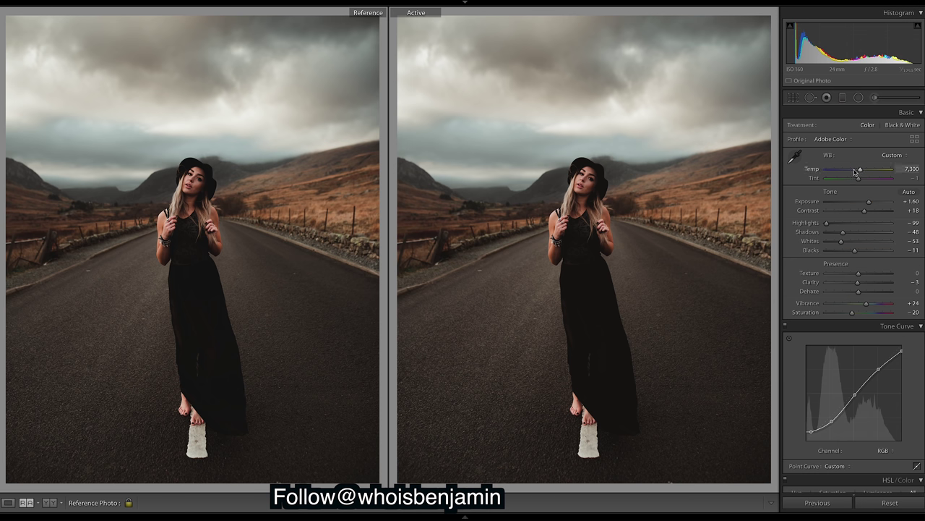
double_click(860, 172)
Undo the temperature reset, returning Temp to the warmer 7,300.
scroll(919, 351, "down", 15)
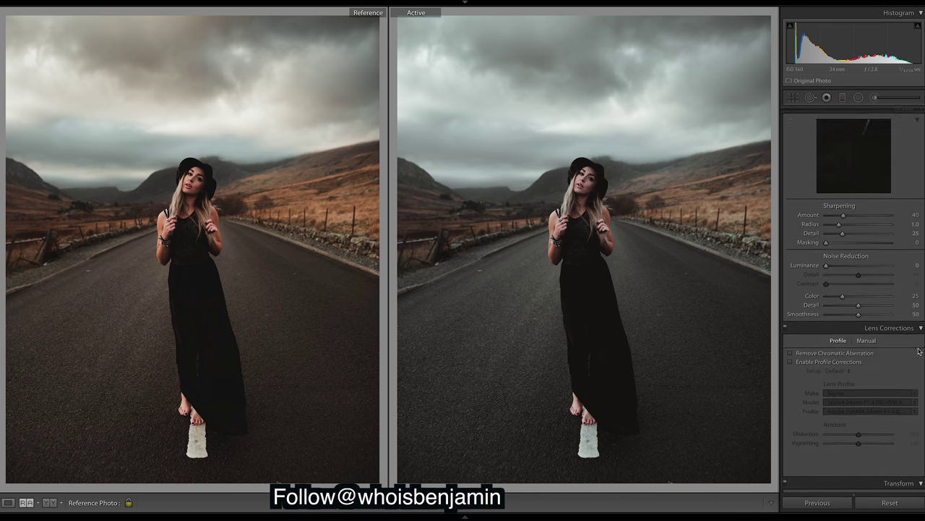
scroll(920, 350, "up", 5)
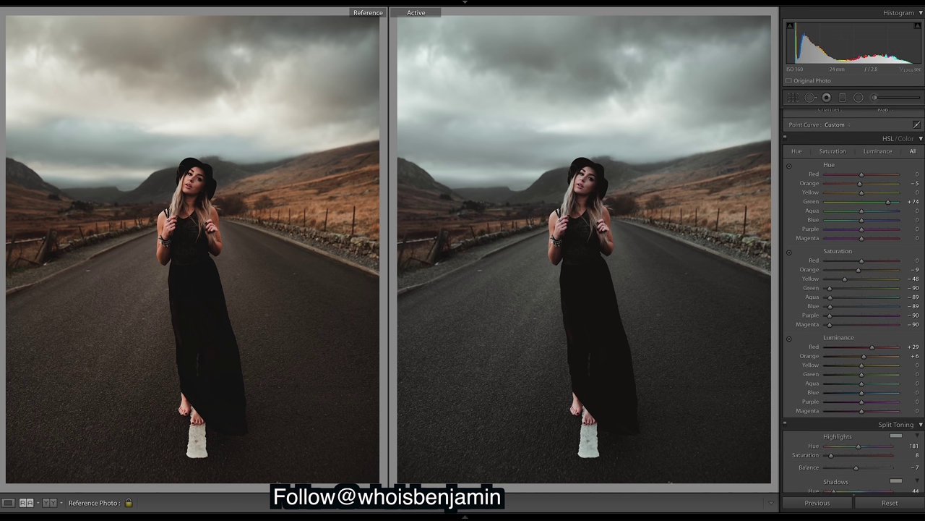
scroll(875, 229, "up", 10)
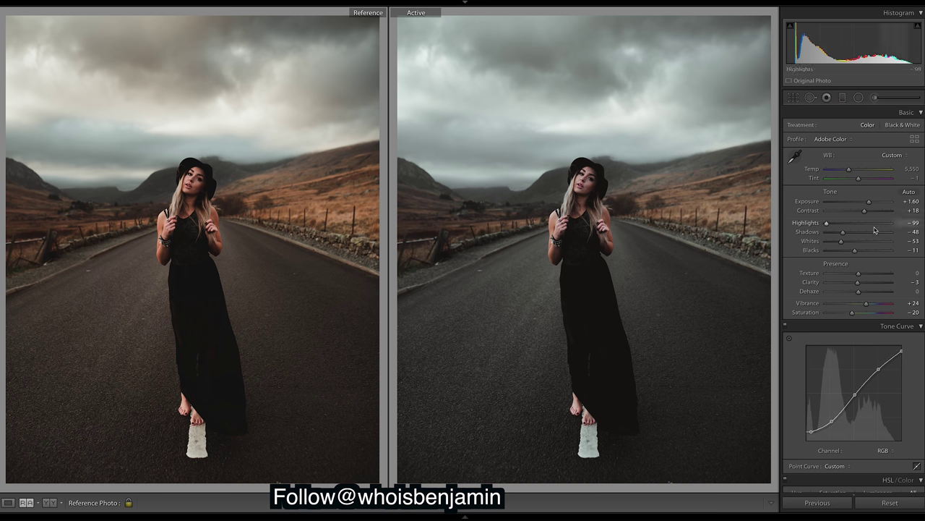
key("ctrl+z")
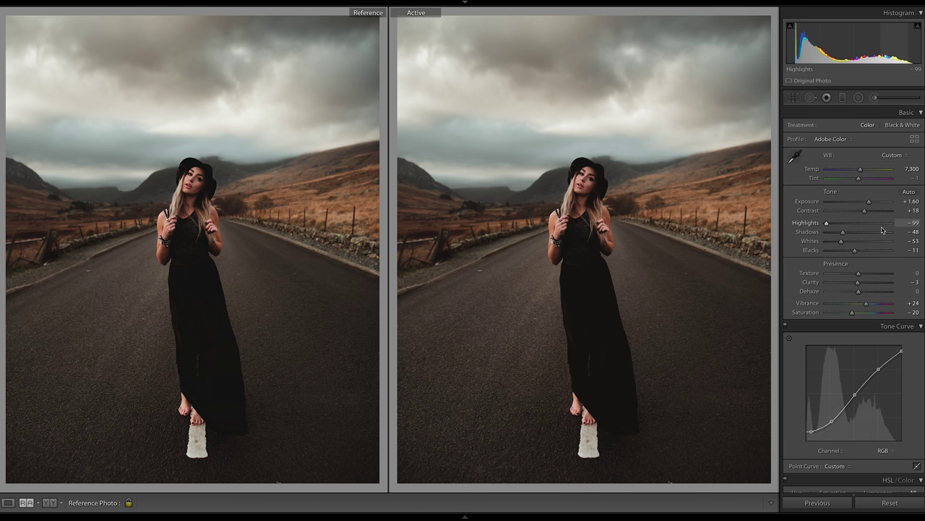
Toggle between the unedited original and the edited road portrait with the \ key.
key("backslash")
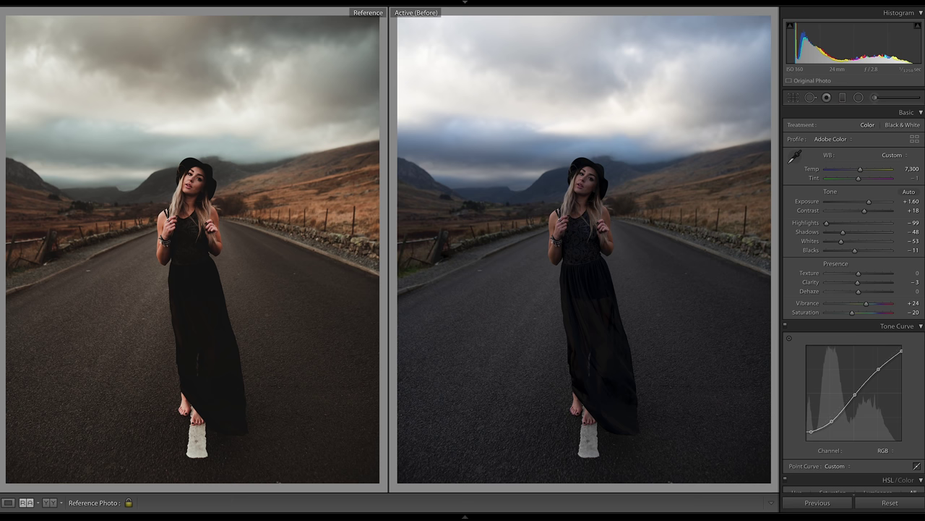
key("backslash")
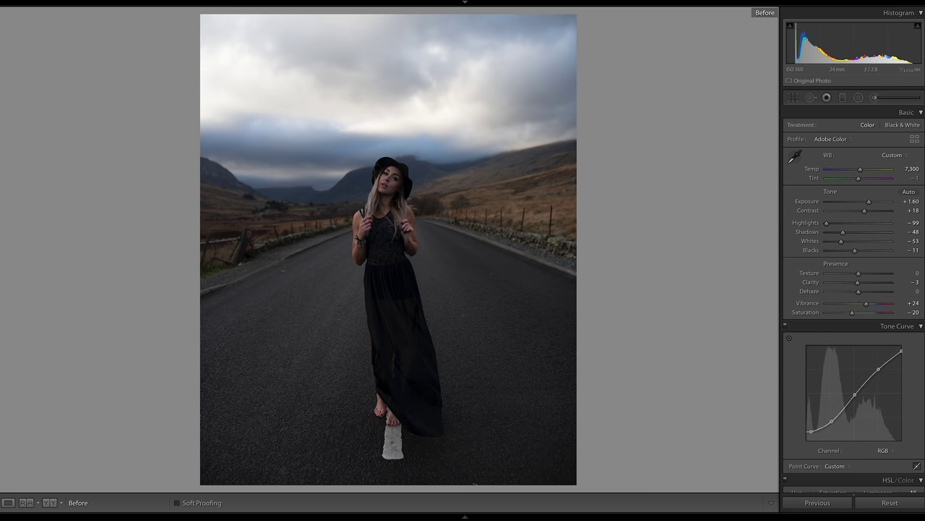
key("backslash")
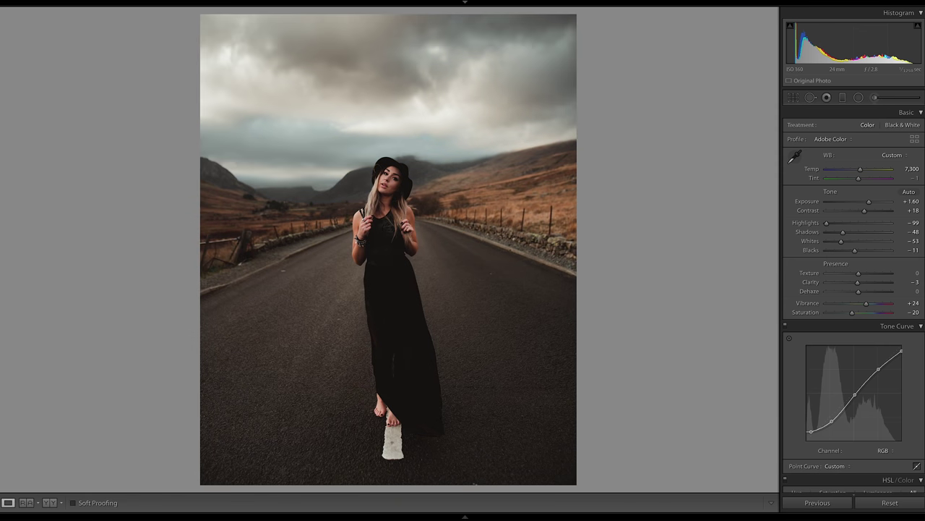